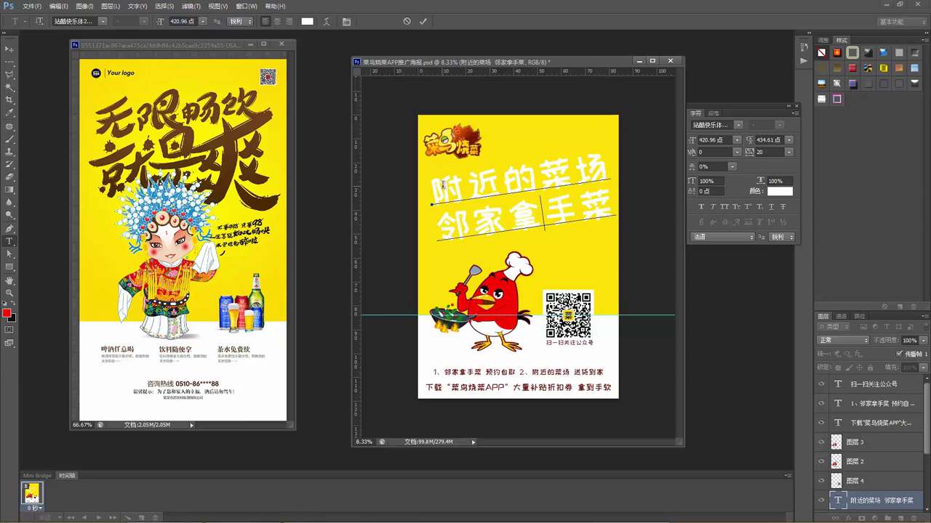
Tighten the tracking of both headline lines, 附近的菜场 and 邻家拿手菜, to -100
drag(432, 184, 612, 215)
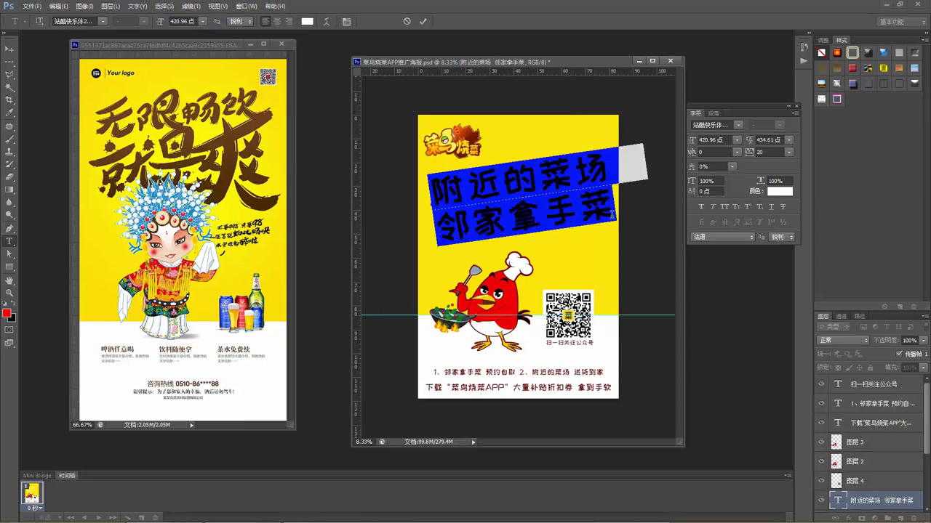
key(alt+Left)
key(alt+Left)
key(alt+Left)
key(alt+Left)
key(alt+Left)
key(alt+Left)
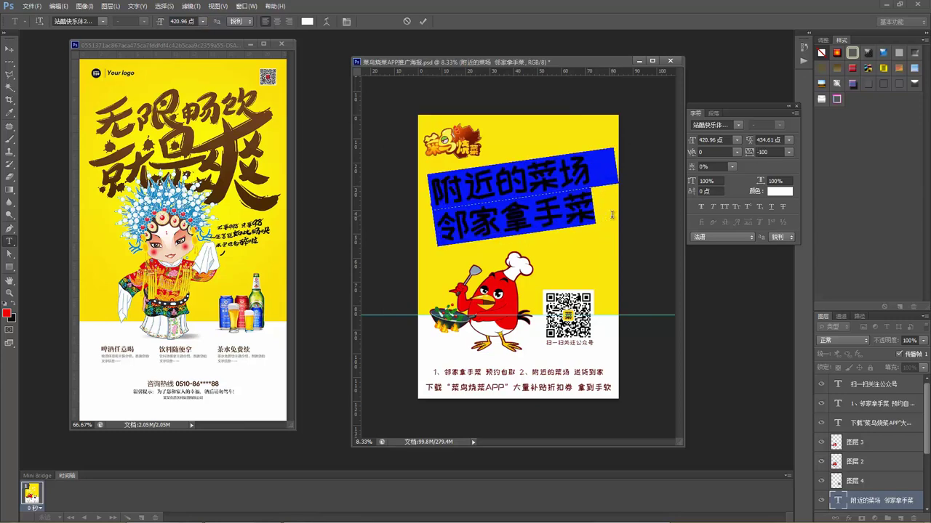
Set the font size of the entire two-line headline to 434.96 pt
click(565, 187)
key(Left)
key(Left)
key(Left)
key(Left)
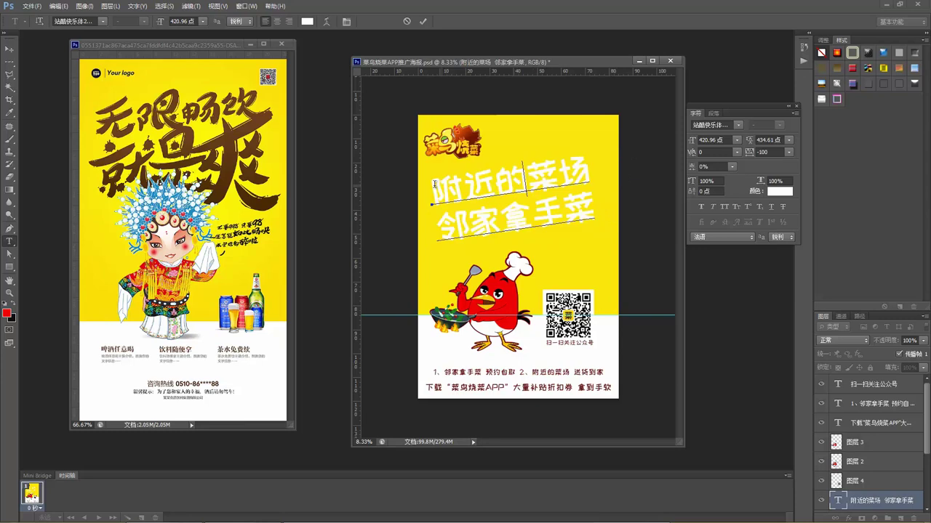
key(shift+Right)
key(shift+Right)
key(ctrl+a)
click(179, 18)
key(shift+Up)
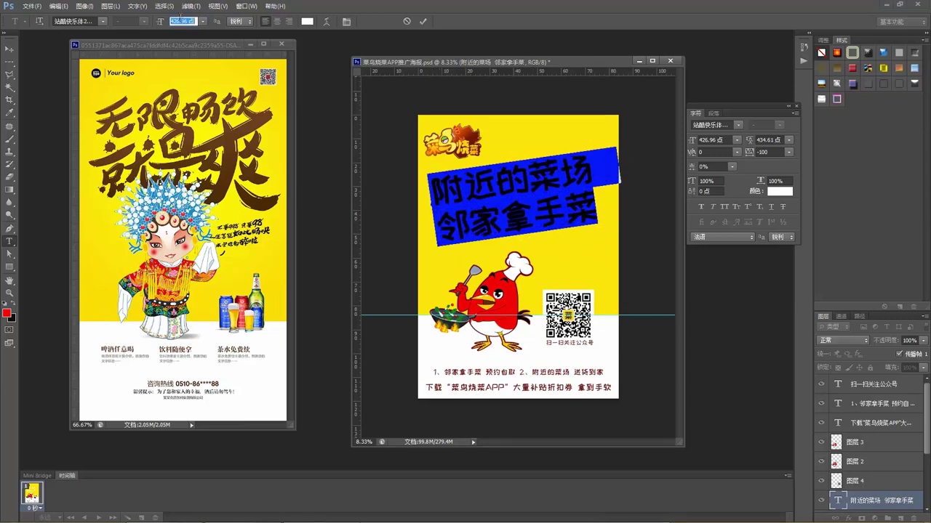
key(Up)
key(Up)
key(Up)
key(Up)
click(486, 207)
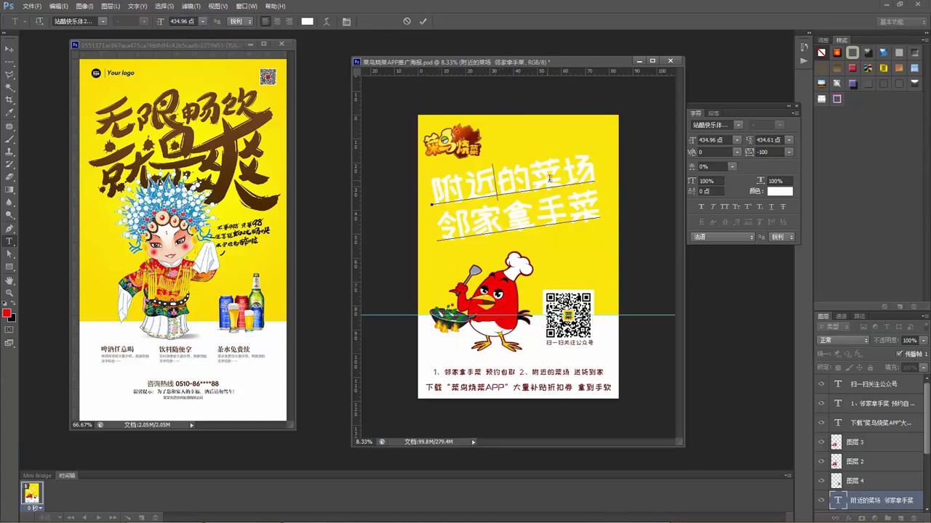
Enlarge only the characters 附近 in the headline's first line to 501.96 pt
click(495, 181)
drag(491, 183, 437, 189)
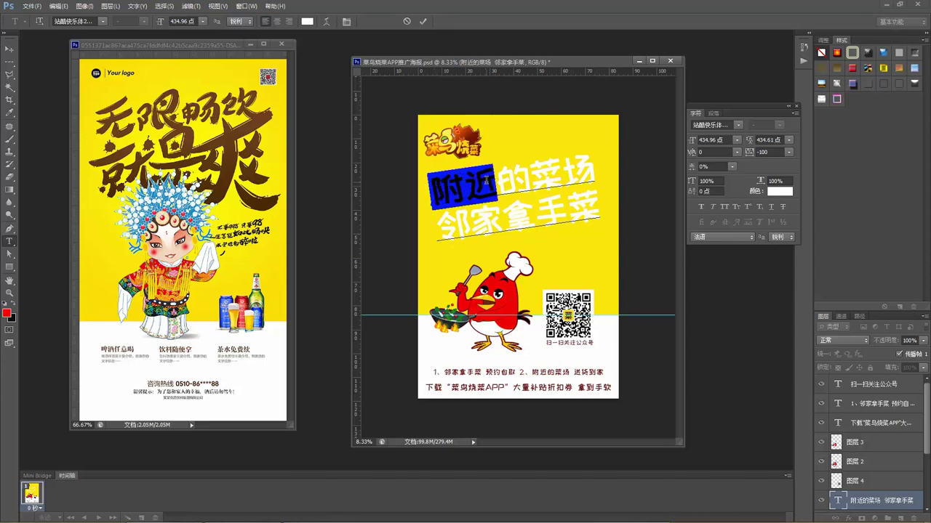
click(183, 20)
text(445.96)
key(Return)
key(Up)
key(Up)
key(Up)
key(Up)
key(Up)
key(Up)
key(Up)
key(Up)
key(Up)
key(Up)
key(Up)
key(Up)
key(Up)
key(Up)
key(Up)
key(Up)
key(Up)
key(Up)
key(Up)
key(Up)
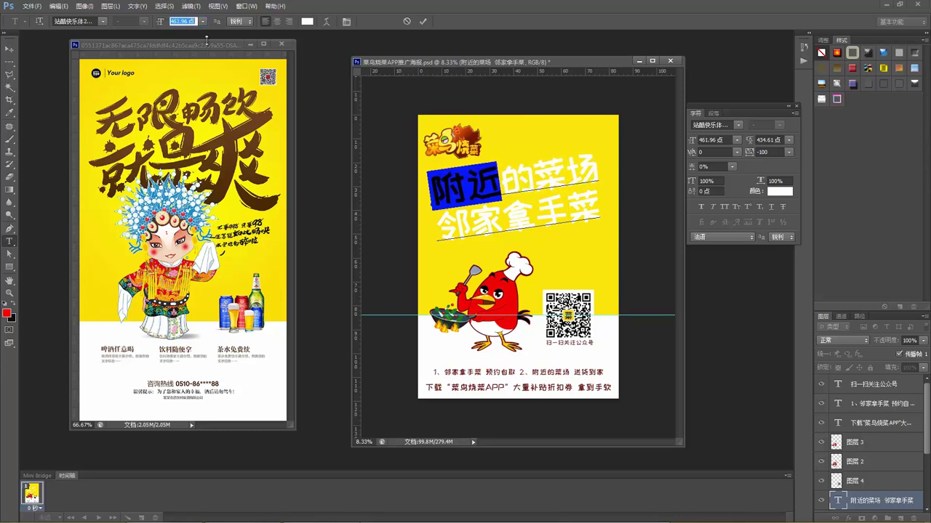
key(Up)
key(Up)
key(Up)
key(Up)
key(Up)
key(Up)
key(Up)
key(Up)
key(Up)
key(Up)
key(Up)
key(Up)
key(Up)
key(Up)
key(Up)
key(Up)
key(Up)
key(Up)
key(Up)
key(Up)
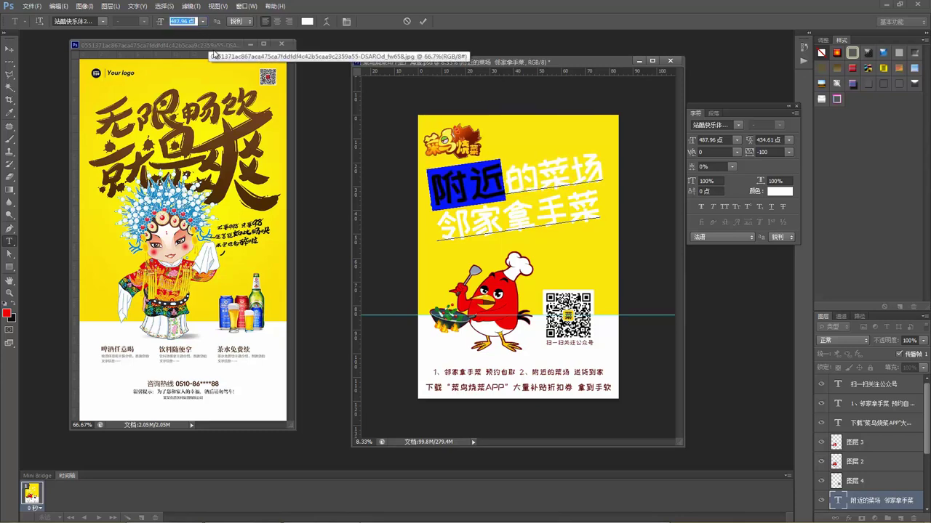
click(528, 182)
drag(506, 183, 432, 186)
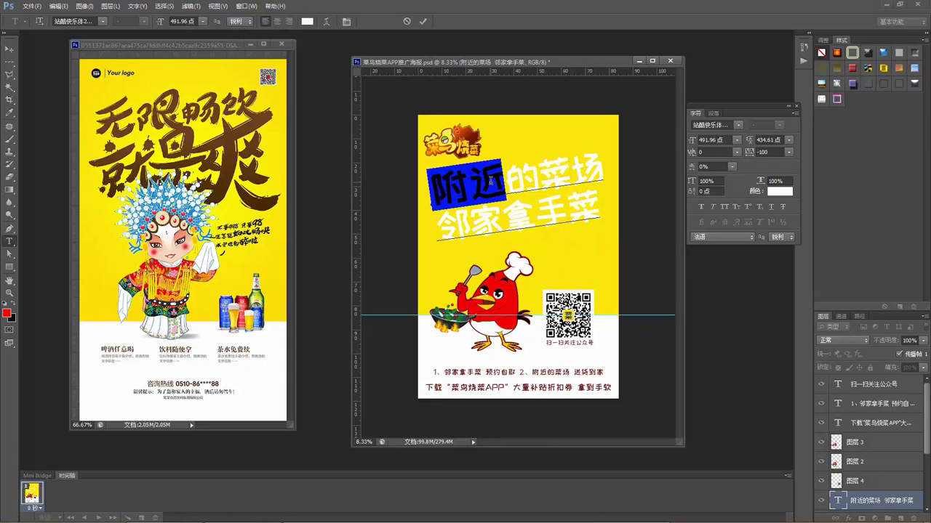
click(481, 180)
drag(508, 182, 319, 135)
click(183, 21)
scroll(183, 21, up, 10)
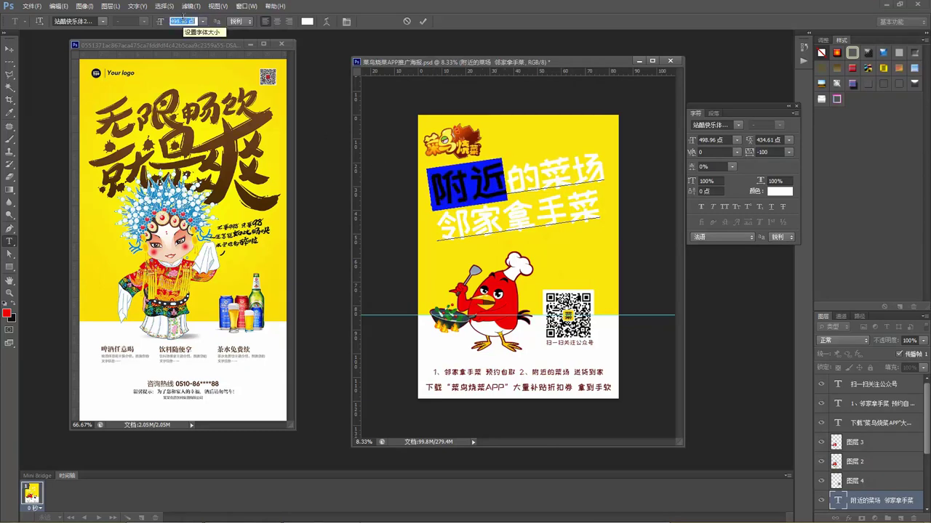
click(532, 192)
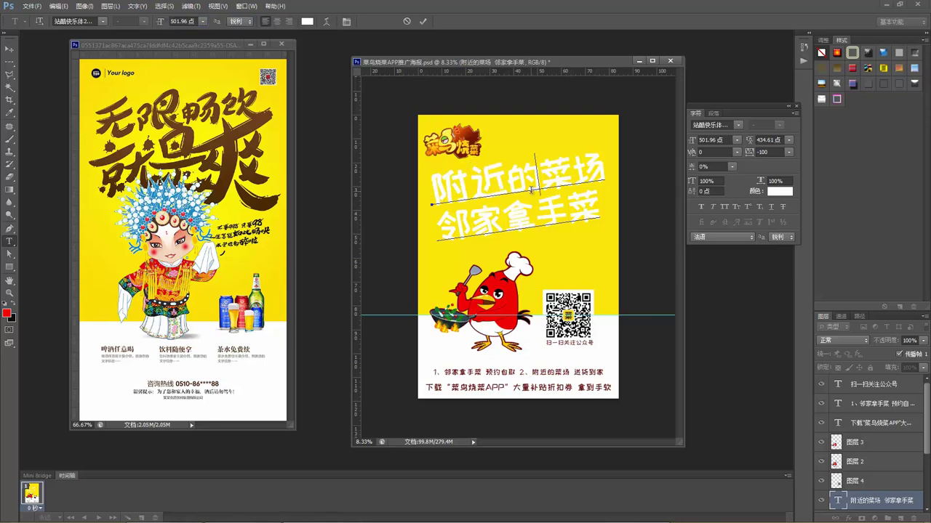
Set the font size of the characters 手菜 in the headline's second line to 439.96 pt
double_click(513, 215)
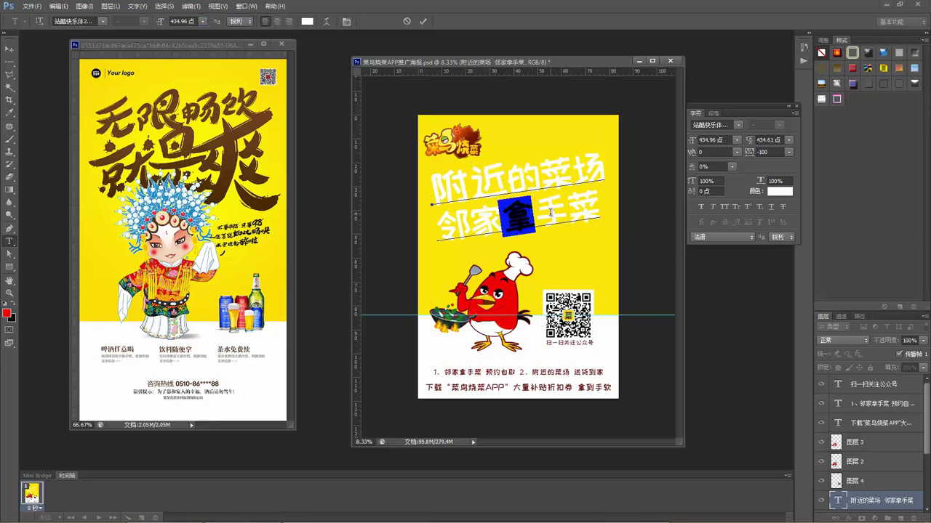
click(544, 212)
drag(541, 213, 593, 211)
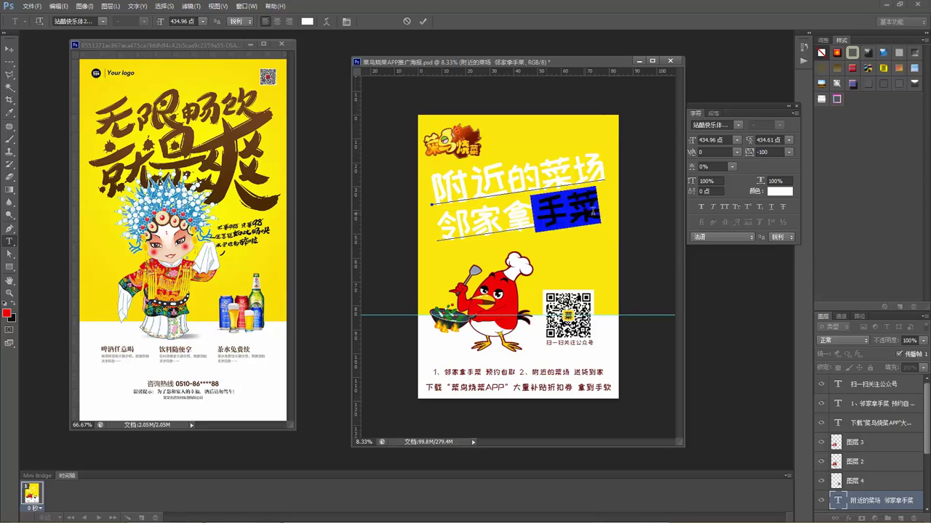
double_click(182, 21)
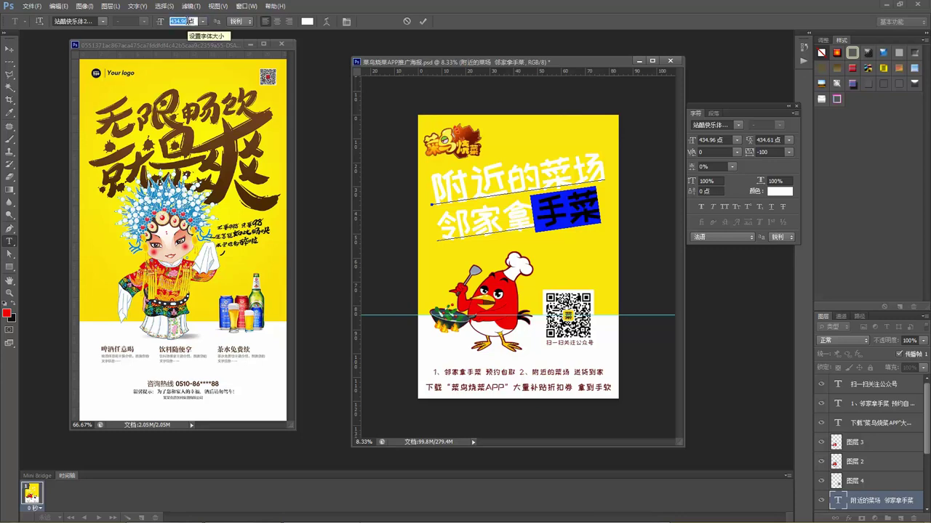
scroll(182, 21, up, 19)
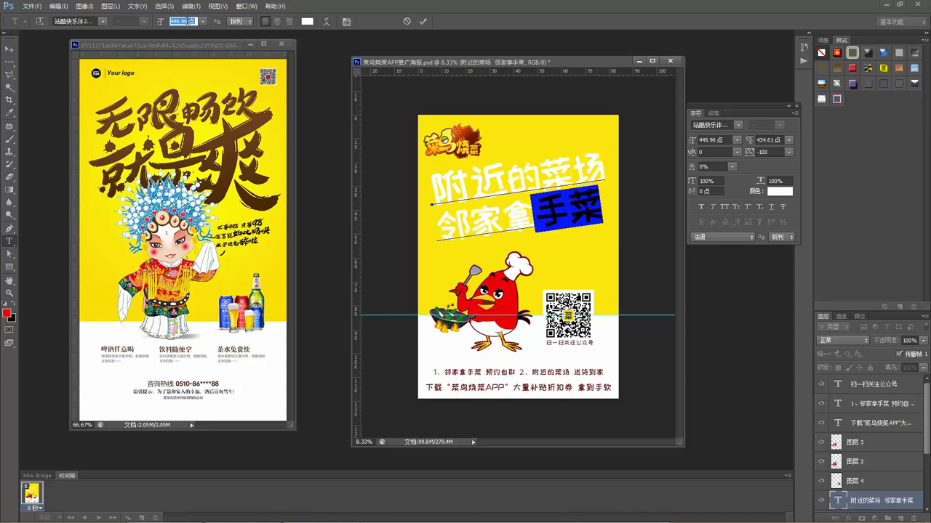
scroll(182, 21, up, 8)
scroll(182, 21, down, 19)
Enlarge the characters 拿手菜 in the headline's second line to 494.96 pt
drag(502, 218, 602, 216)
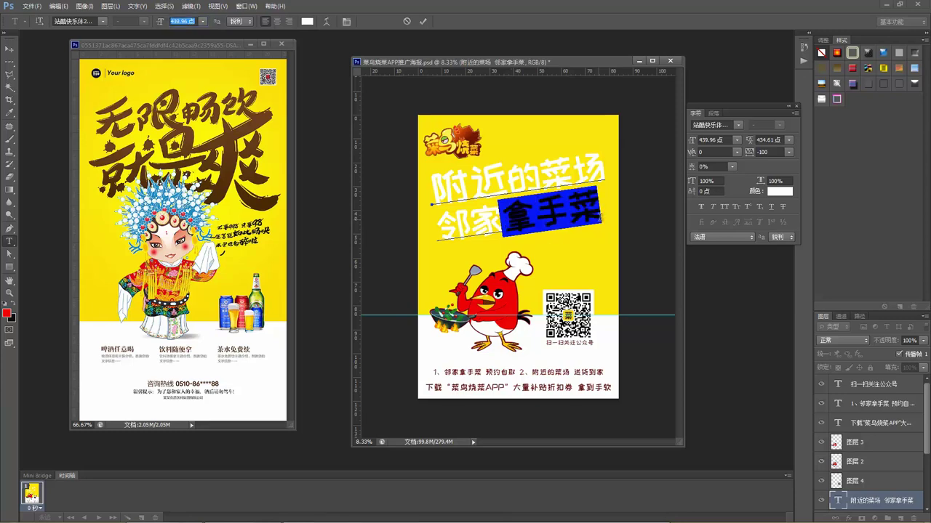
scroll(183, 21, up, 4)
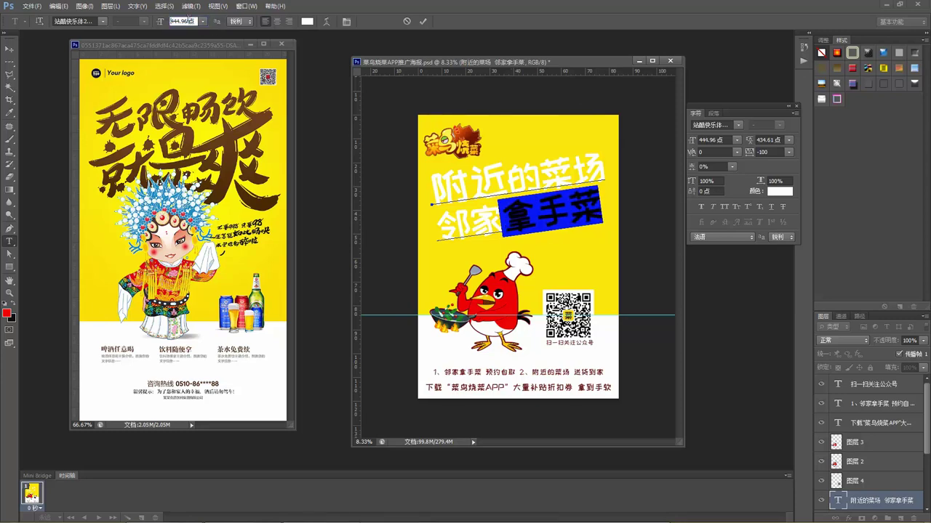
scroll(187, 20, up, 20)
scroll(187, 20, up, 9)
scroll(186, 21, up, 3)
drag(502, 218, 611, 214)
scroll(187, 20, up, 7)
scroll(187, 20, up, 6)
click(538, 213)
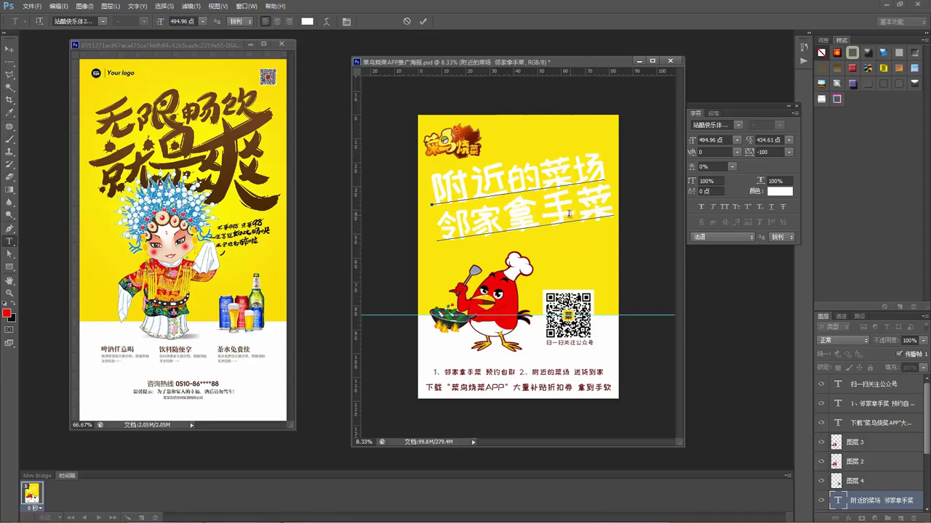
Tighten the tracking of the characters 拿手菜 to -200
drag(501, 216, 602, 210)
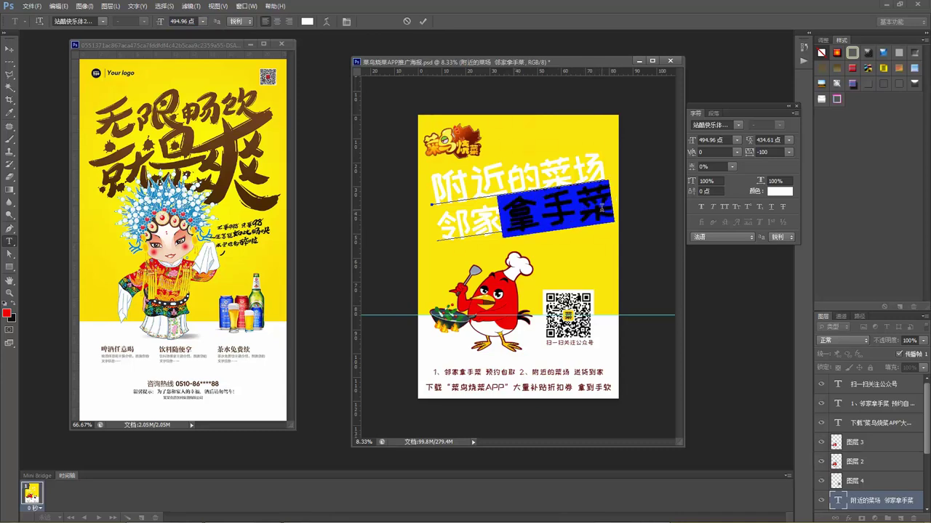
key(alt+Left)
key(alt+Left)
key(alt+Left)
key(alt+Left)
key(alt+Left)
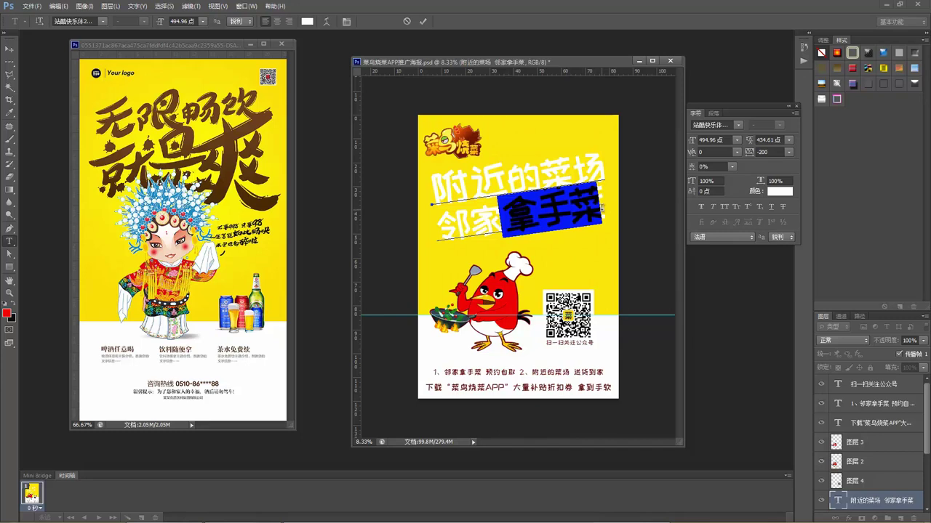
Raise the font size of 拿手菜 to 502.96 pt and commit the headline text edits
click(189, 21)
key(Up)
key(Up)
key(Up)
key(Up)
key(Up)
key(Up)
click(567, 211)
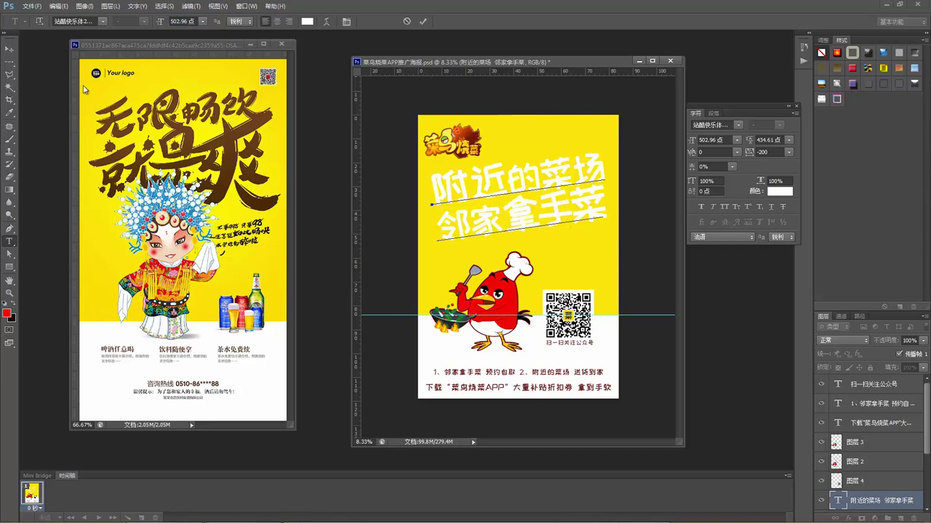
click(9, 48)
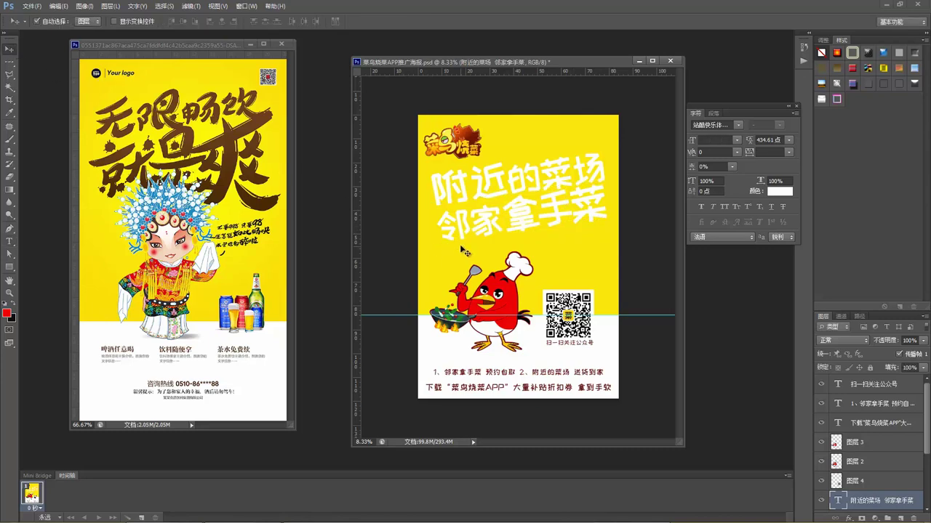
Sample the dark brown from the reference poster's brush lettering and fill the headline text with it
key(i)
click(271, 201)
key(v)
key(alt+BackSpace)
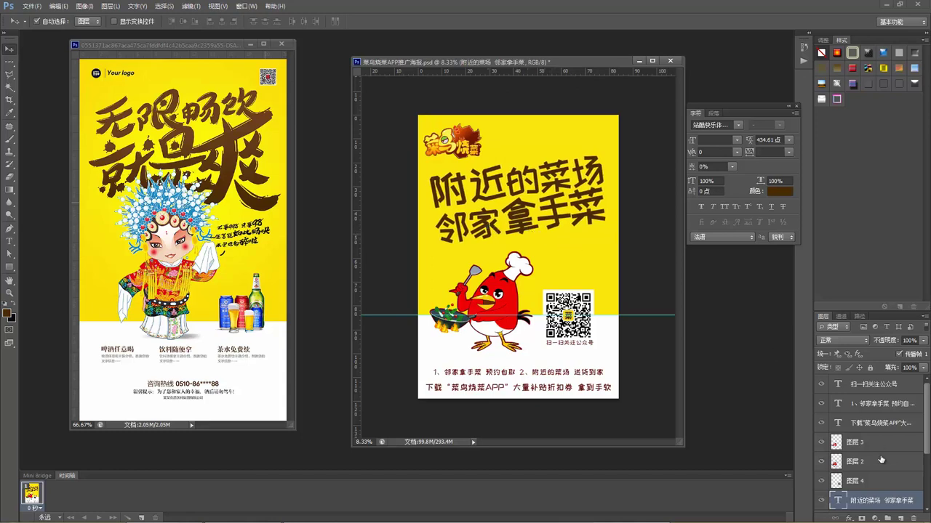
Load the headline lettering as a selection and expand it by 20 pixels
click(822, 482)
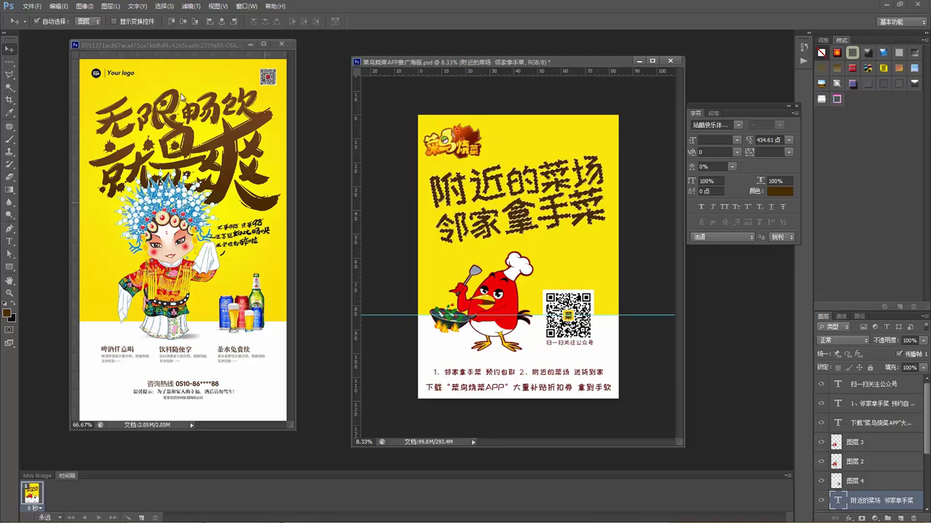
click(168, 6)
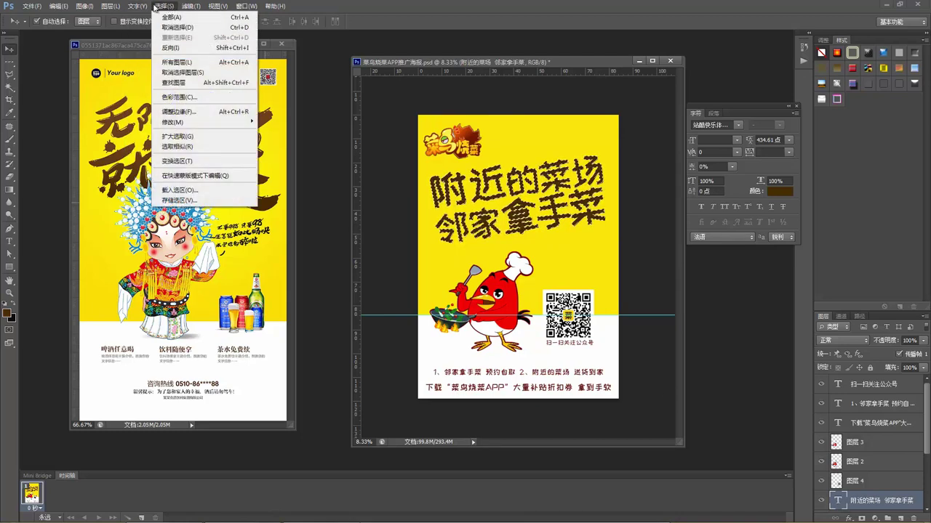
mouse_move(139, 7)
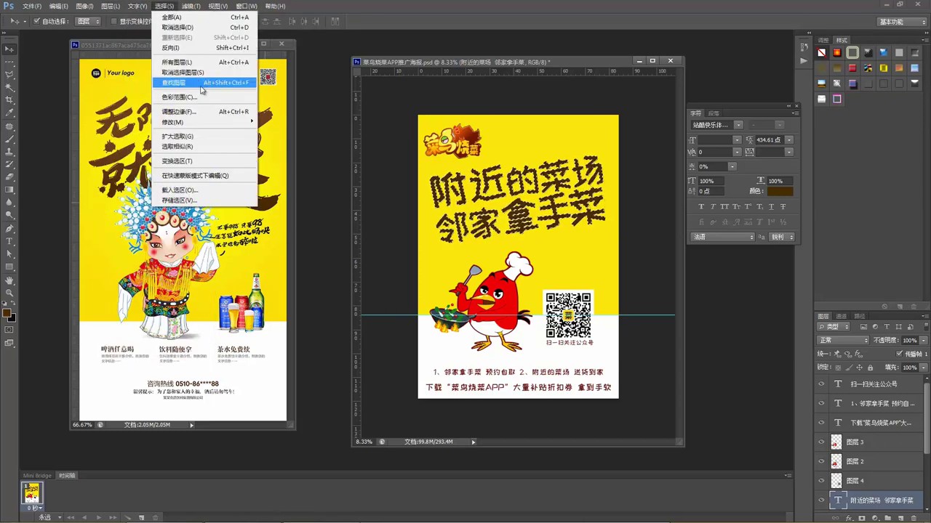
mouse_move(222, 122)
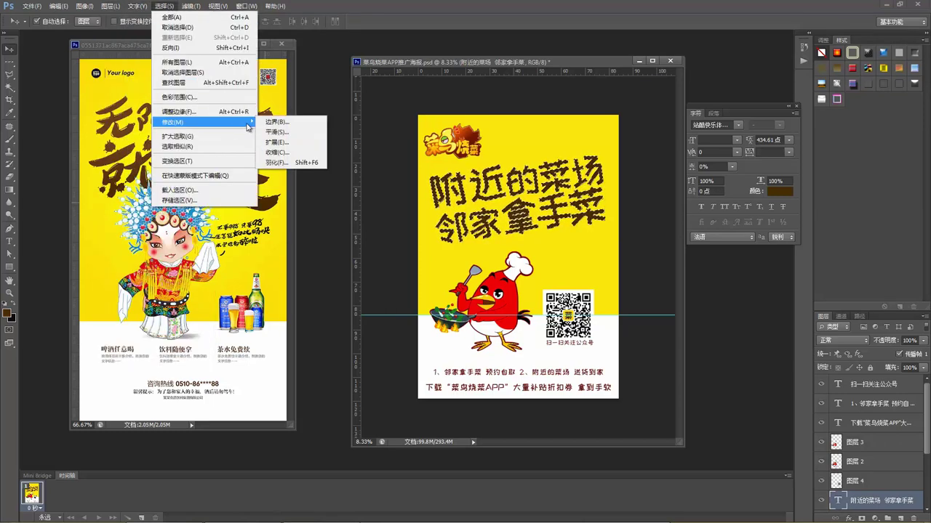
click(297, 146)
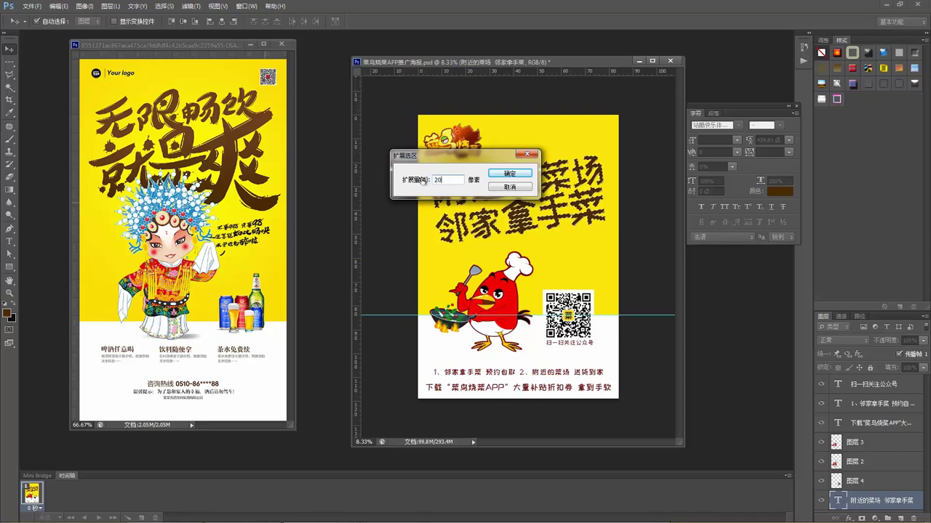
key(Return)
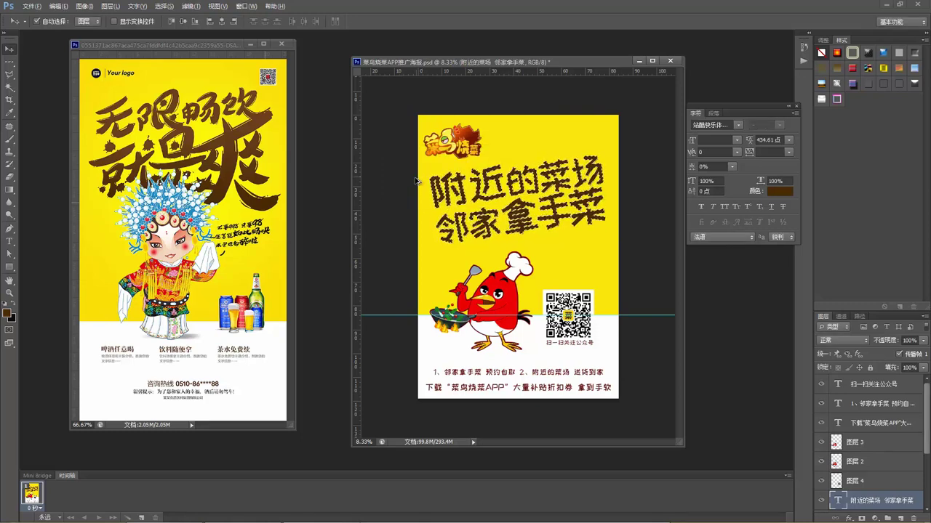
Expand the headline-shaped selection by a further 20 pixels
click(164, 7)
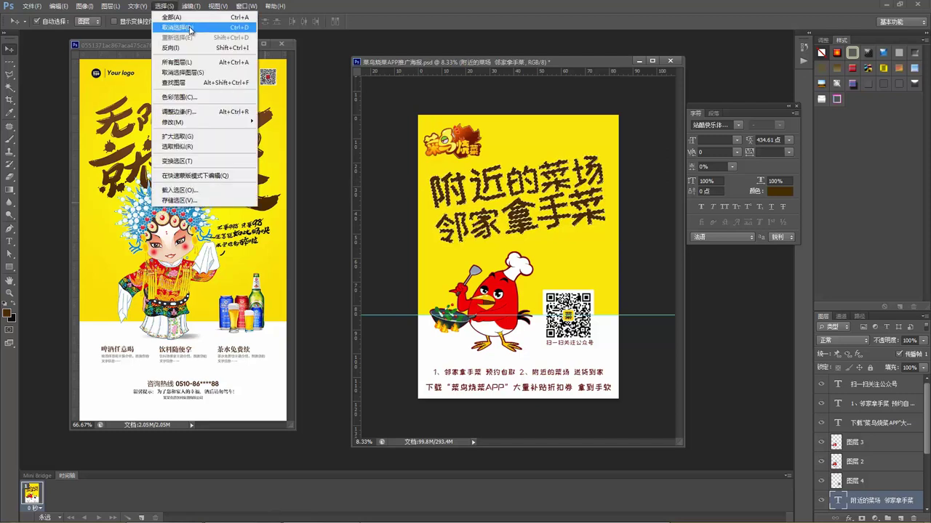
mouse_move(233, 122)
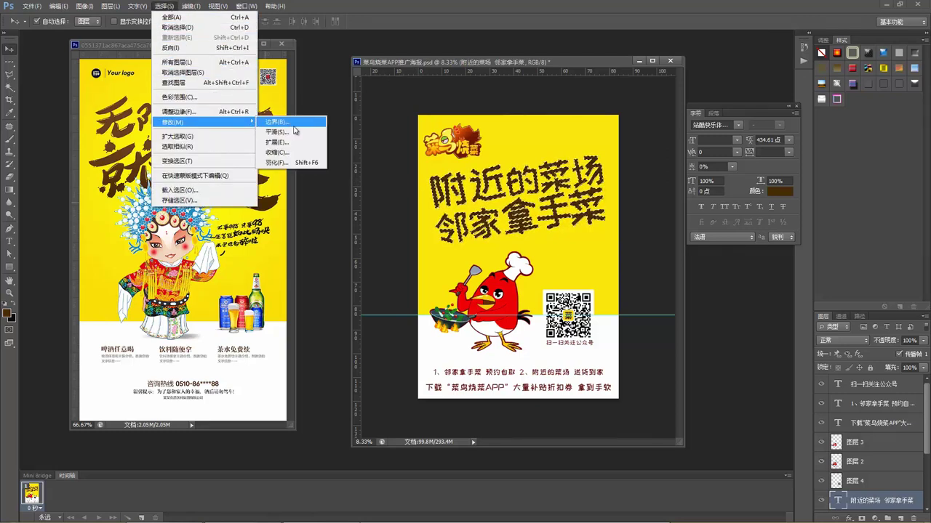
click(312, 146)
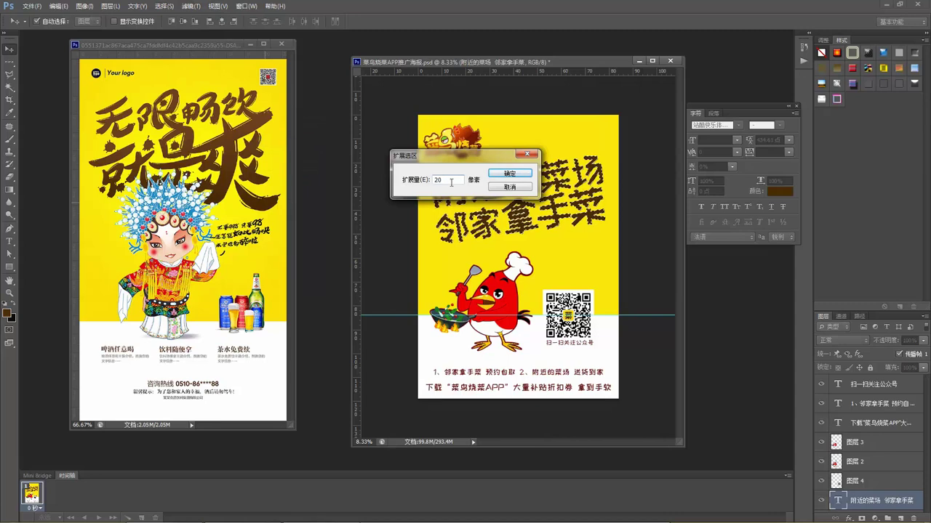
key(Return)
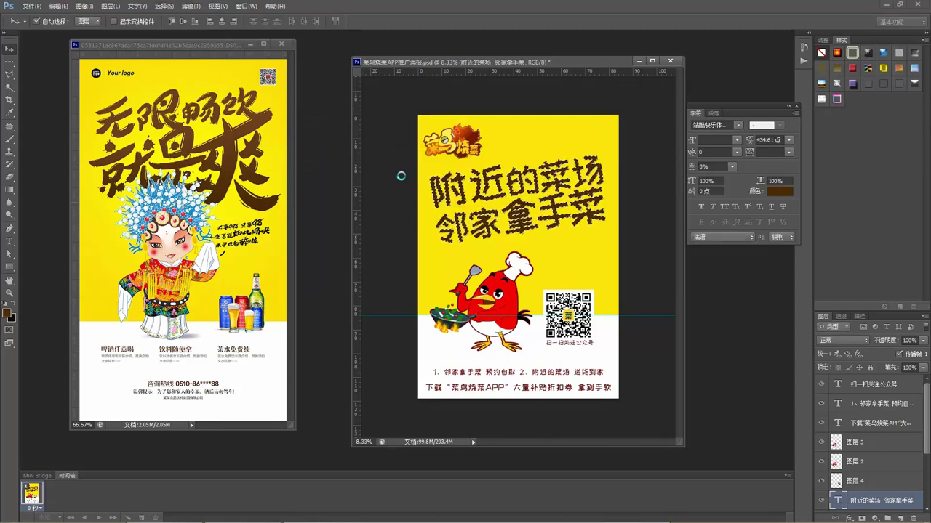
Fill the expanded selection with white on a new layer, deselect, and place that layer directly beneath the headline text
key(ctrl+shift+n)
key(Return)
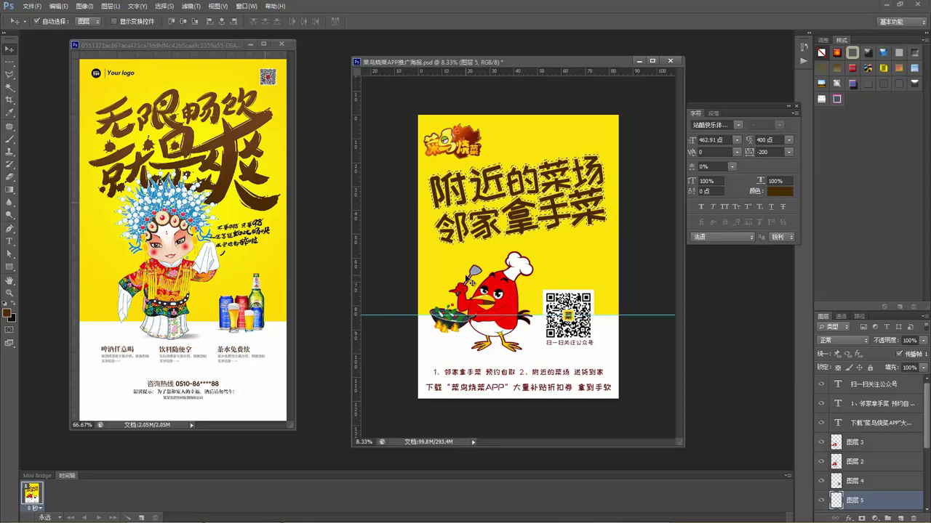
key(d)
key(ctrl+Delete)
key(ctrl+d)
key(ctrl+bracketleft)
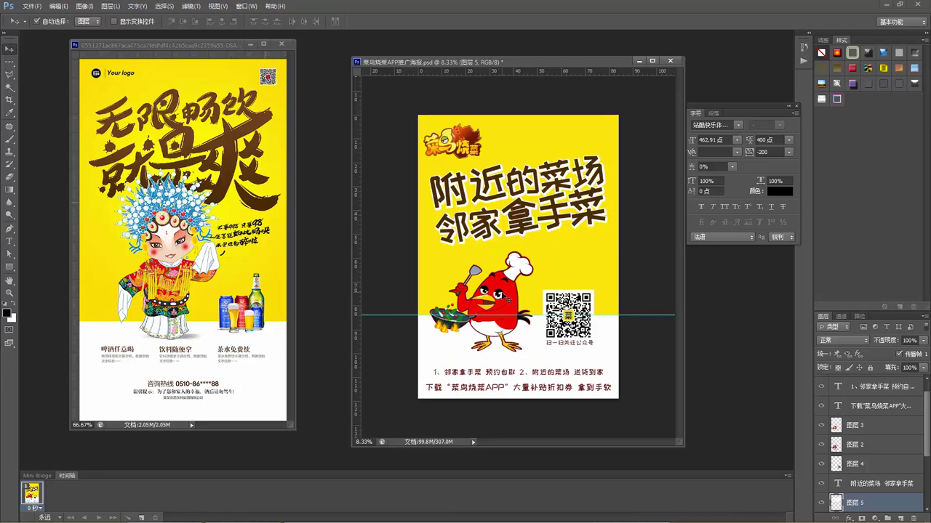
click(492, 391)
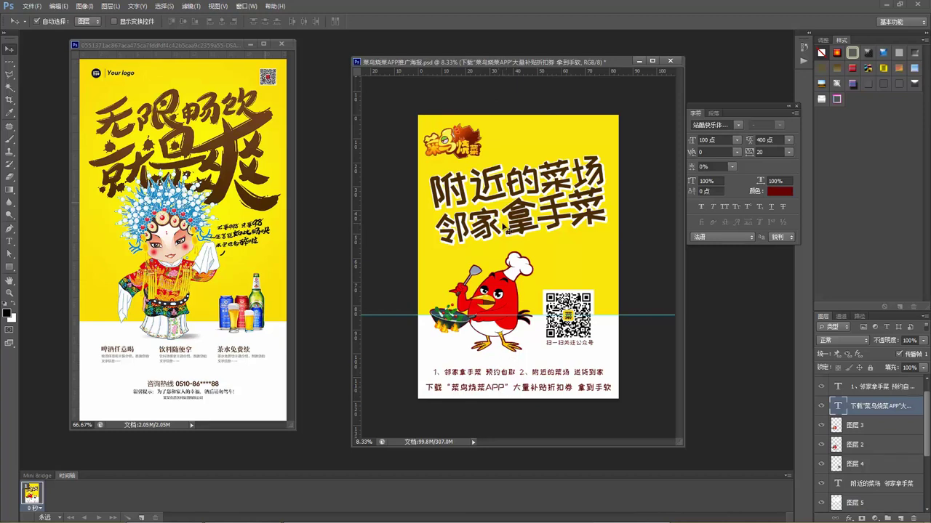
key(z)
click(529, 225)
click(529, 226)
alt+click(529, 226)
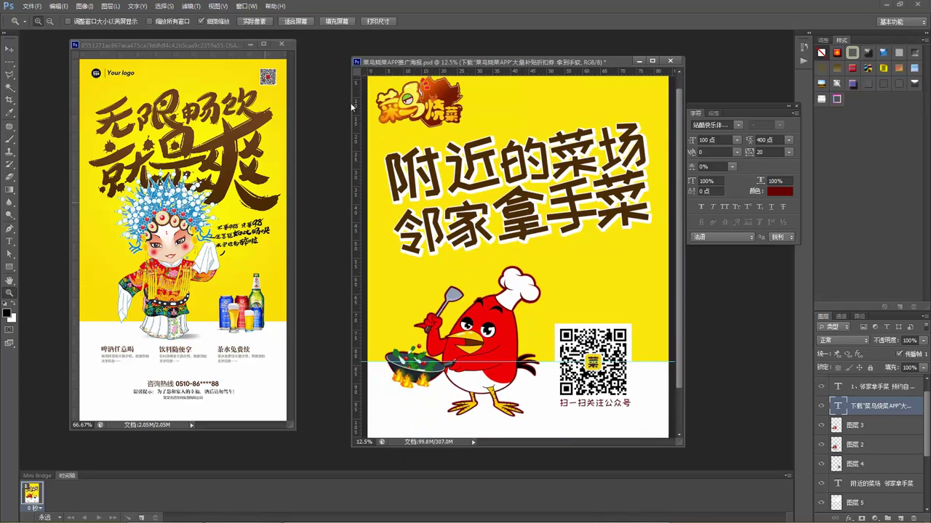
alt+click(421, 140)
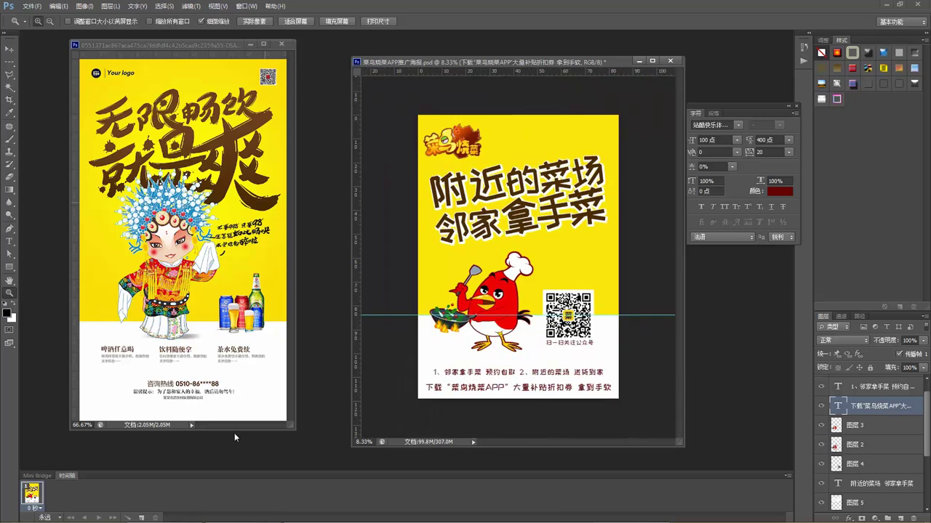
Look through the 32084 and 31189 subfolders of the 菜鸟APP folder for vegetable artwork
click(164, 517)
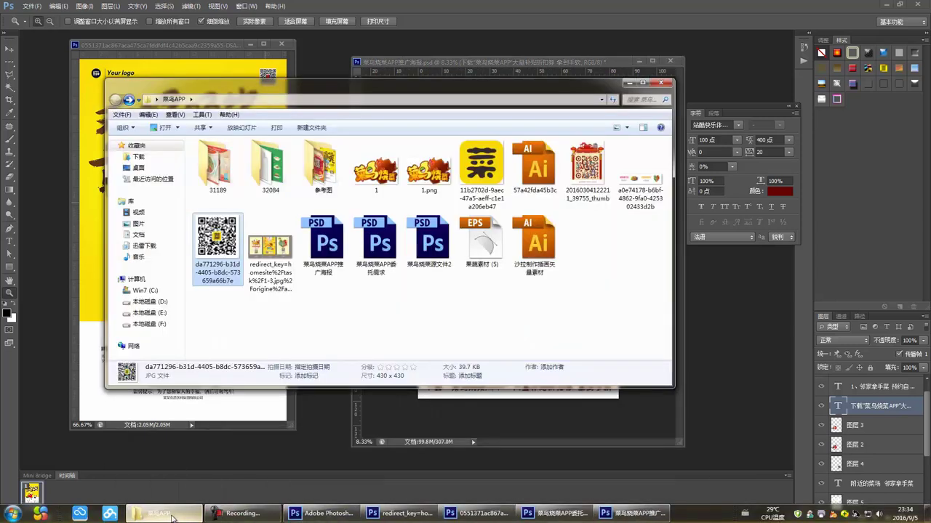
double_click(274, 164)
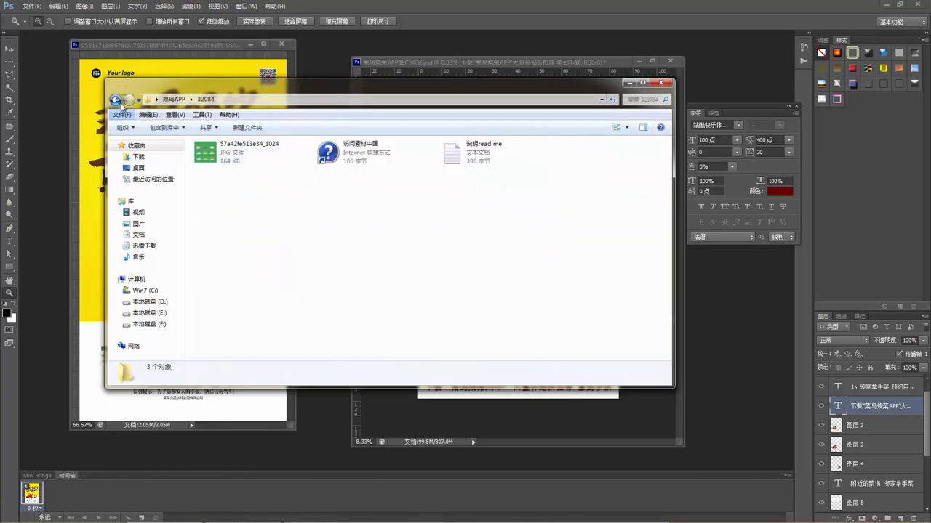
click(114, 99)
double_click(223, 160)
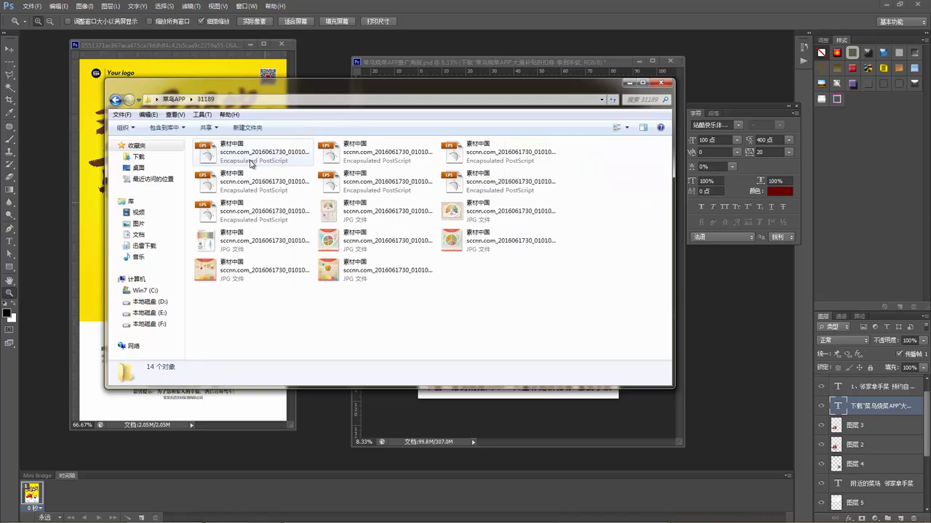
click(115, 99)
double_click(274, 162)
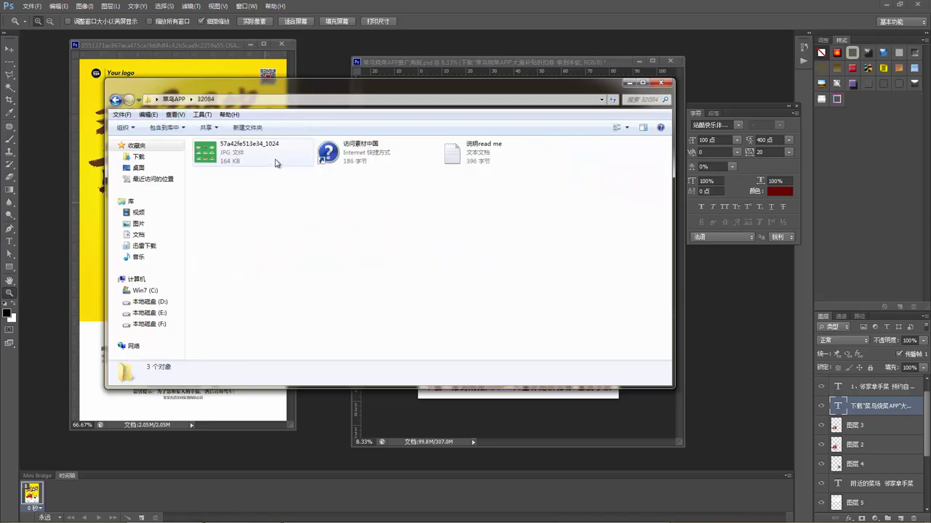
click(115, 100)
Open the vector file 沙拉制作插画矢量素材 from the 菜鸟APP folder in Illustrator, accepting the import of the newer-version file
click(483, 246)
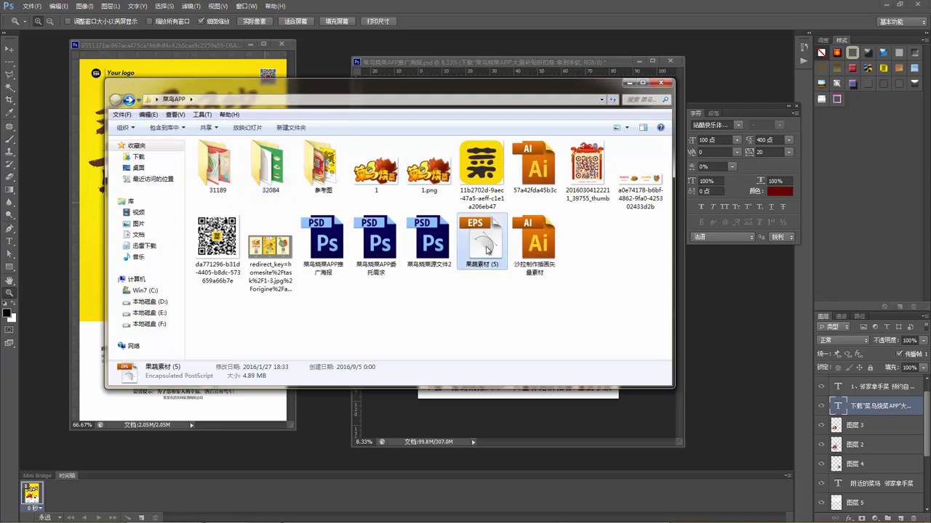
click(542, 247)
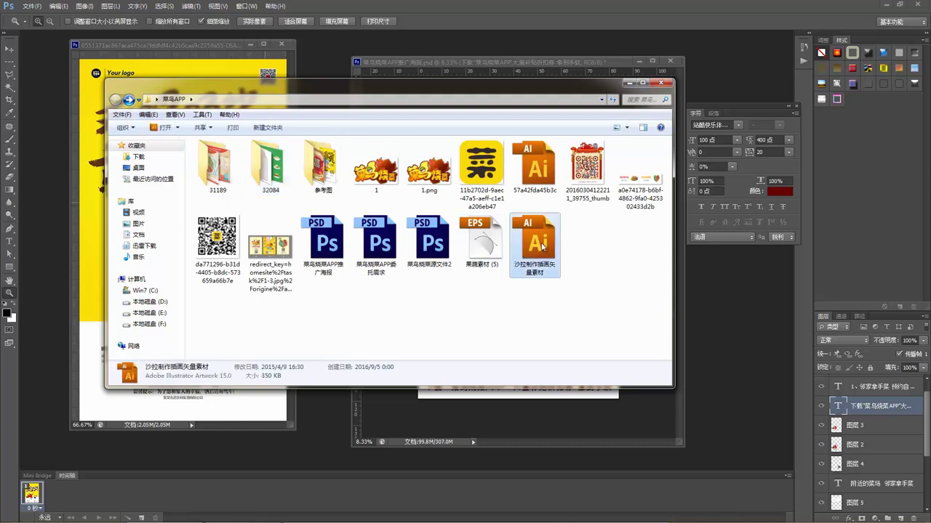
double_click(541, 247)
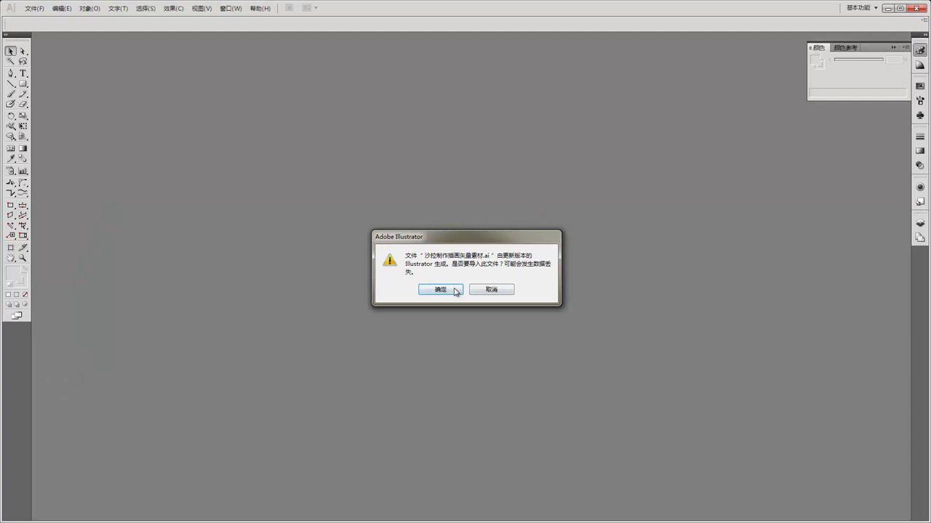
click(441, 289)
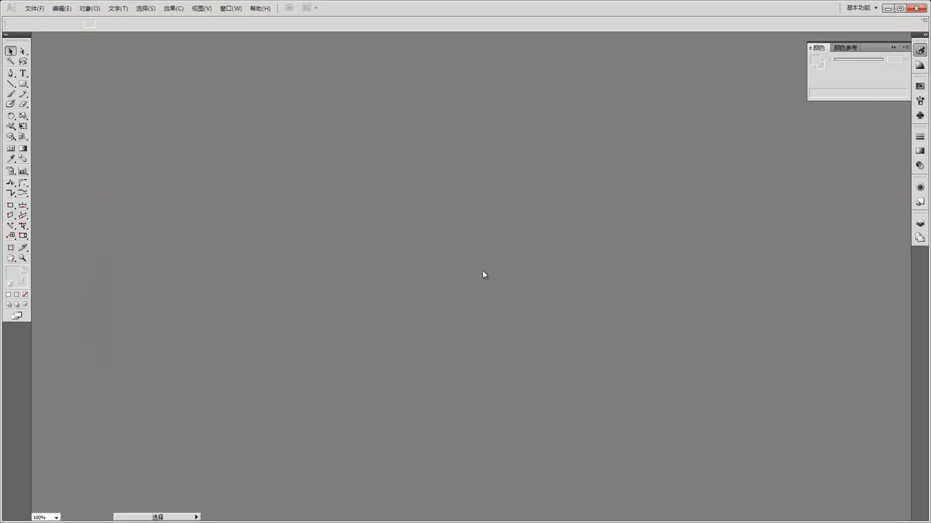
scroll(507, 259, down, 1)
scroll(507, 259, down, 2)
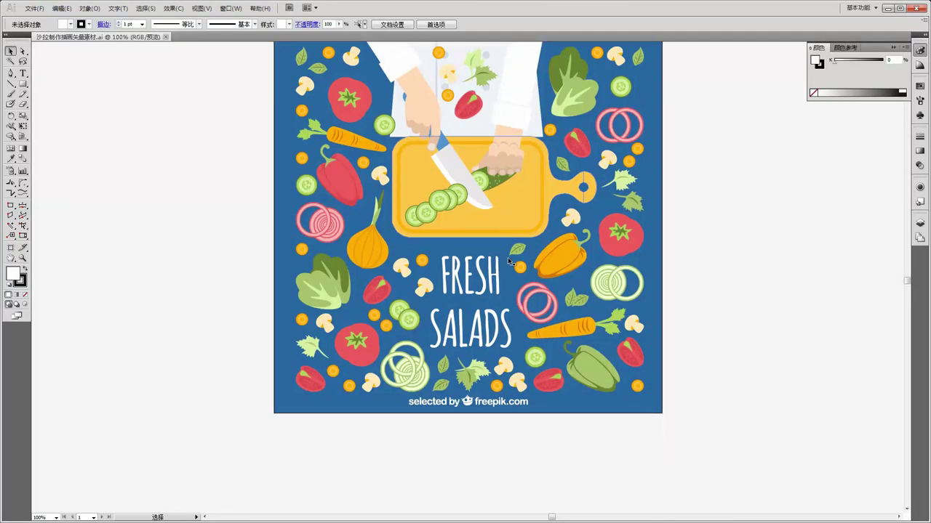
Ungroup the whole salad illustration and deselect it
click(345, 286)
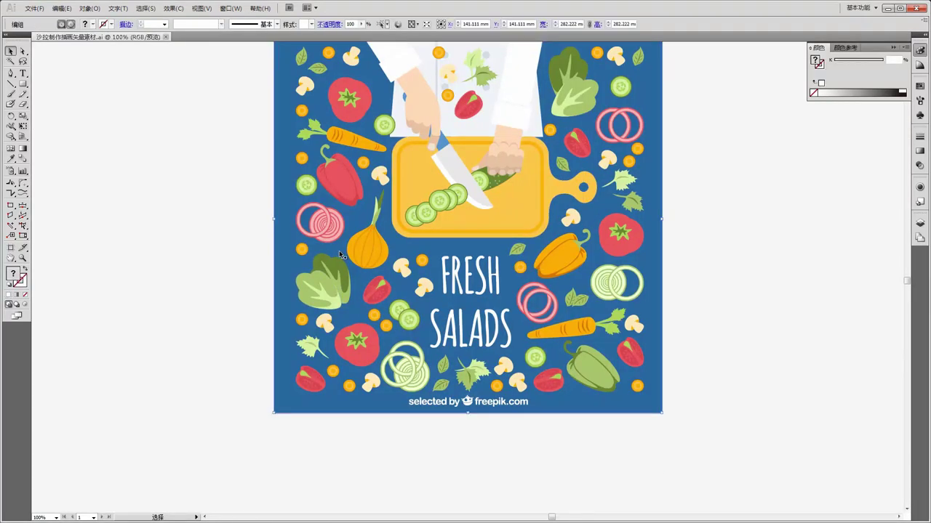
right_click(344, 258)
click(396, 310)
click(685, 297)
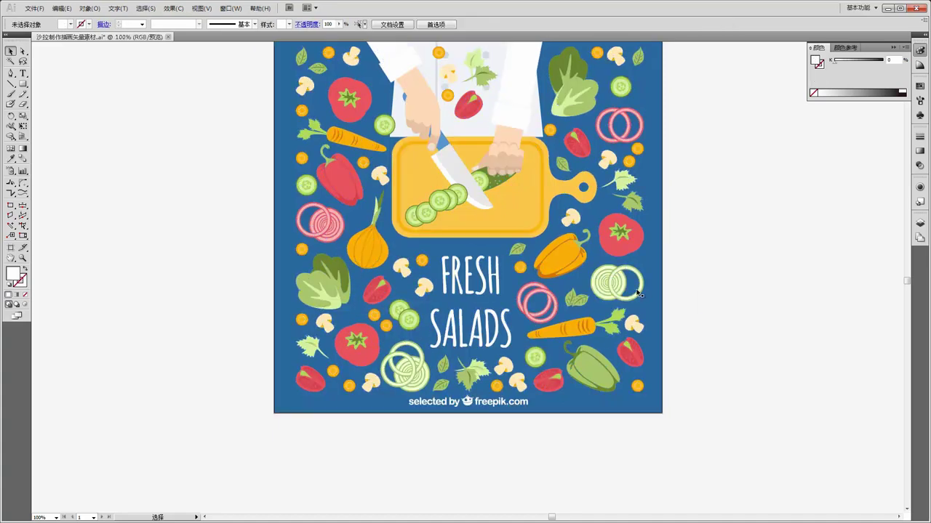
click(567, 260)
drag(568, 261, 753, 297)
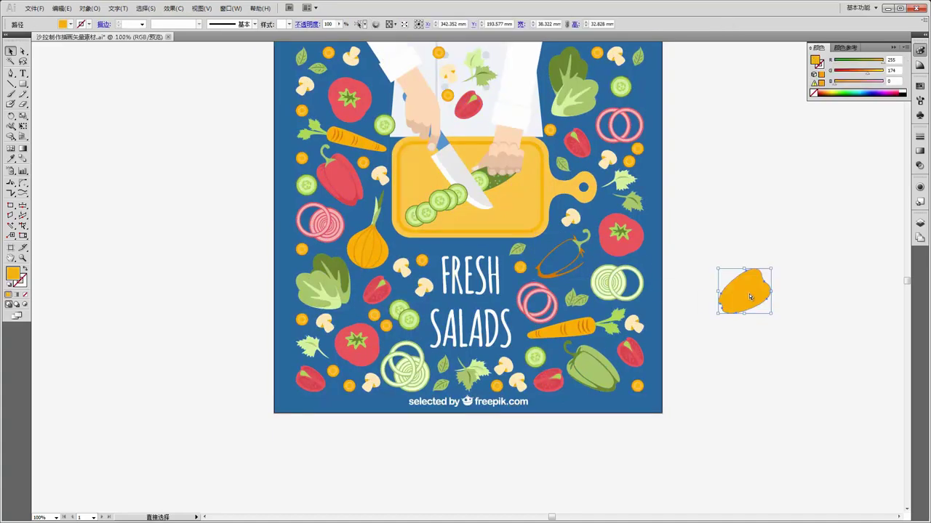
key(ctrl+z)
key(ctrl+z)
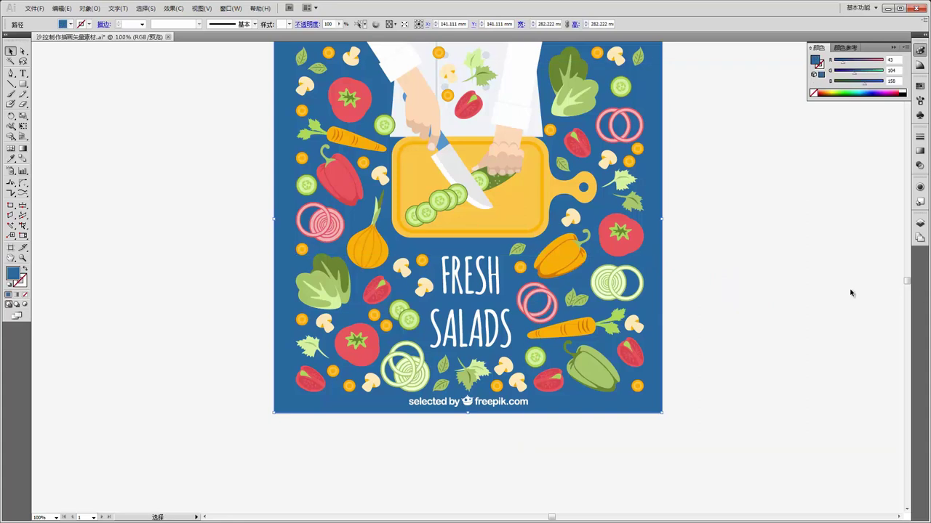
Move the blue background square off the artboard so the vegetables can be selected freely
drag(652, 257, 205, 308)
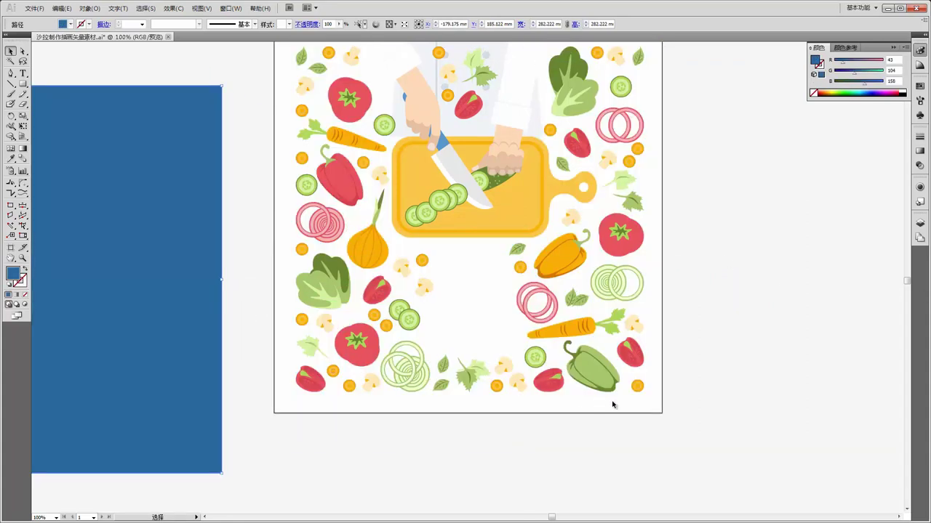
click(595, 375)
click(584, 420)
Lasso all parts of the green bell pepper near the artboard's lower edge, and cancel the repeated import of the same file
click(23, 61)
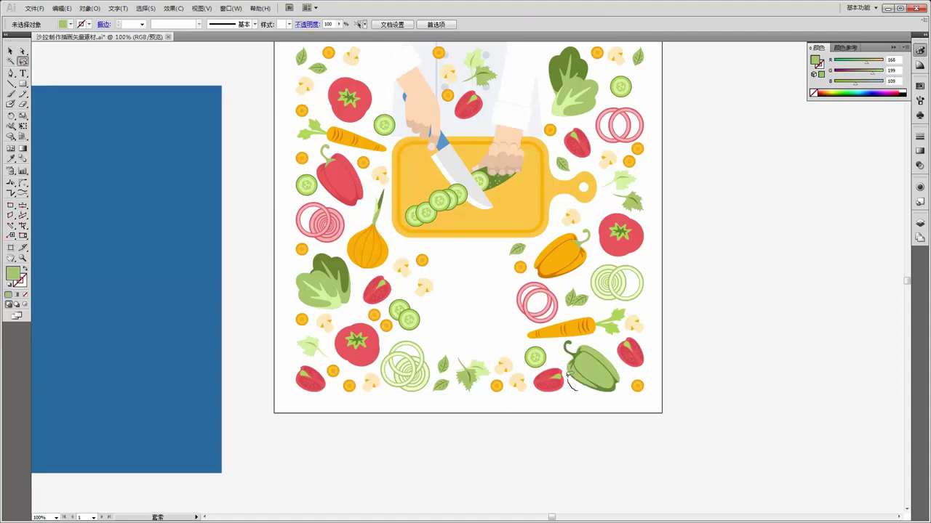
drag(573, 336, 610, 346)
drag(602, 399, 571, 386)
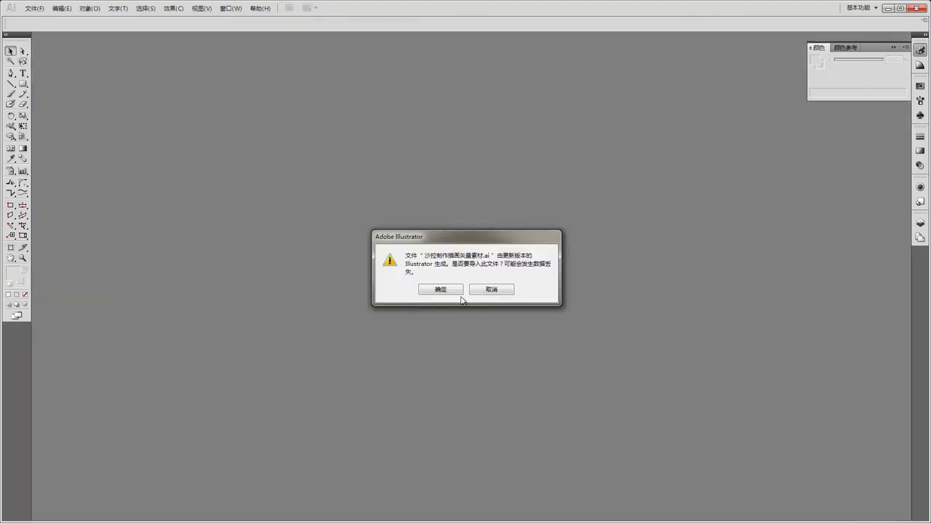
click(491, 290)
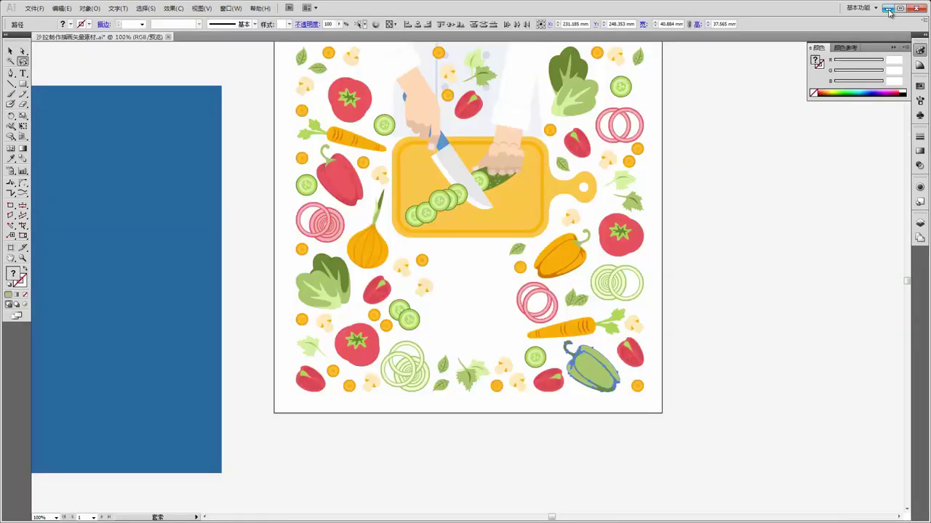
Switch back to the Photoshop poster and paste the green pepper as a vector smart object at the end of the headline's second line
click(887, 8)
click(630, 82)
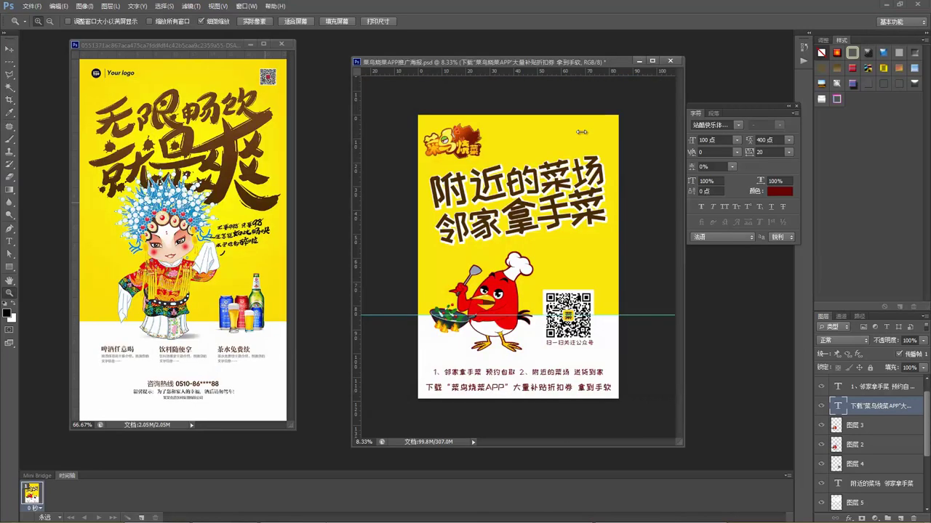
click(9, 49)
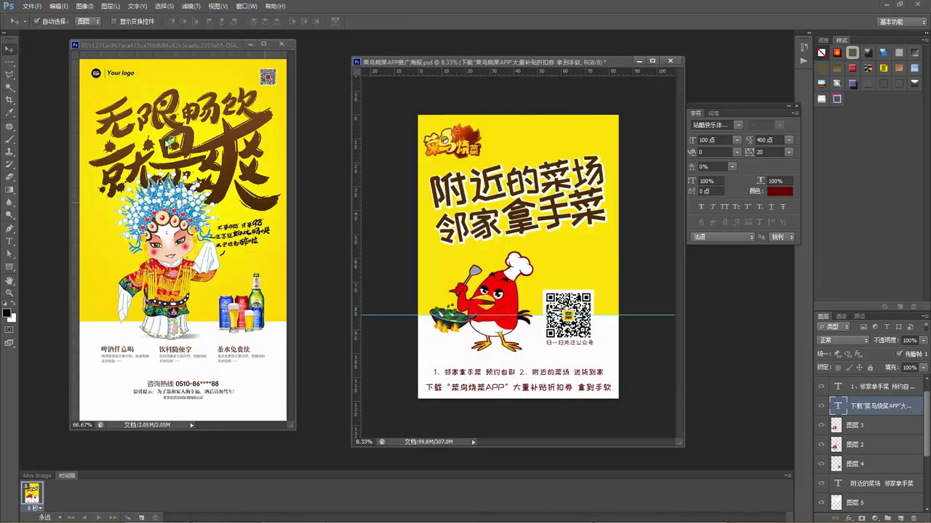
click(536, 257)
key(ctrl+v)
key(Return)
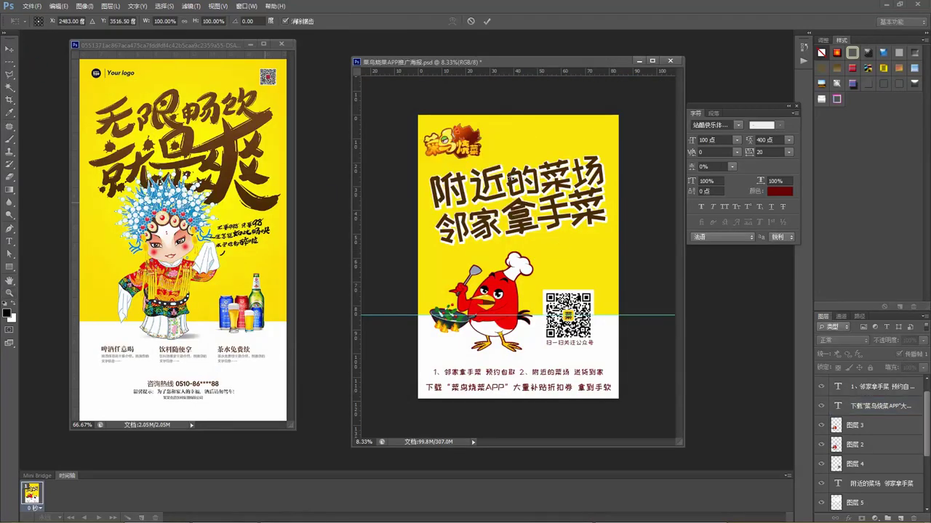
drag(522, 261, 609, 226)
key(Return)
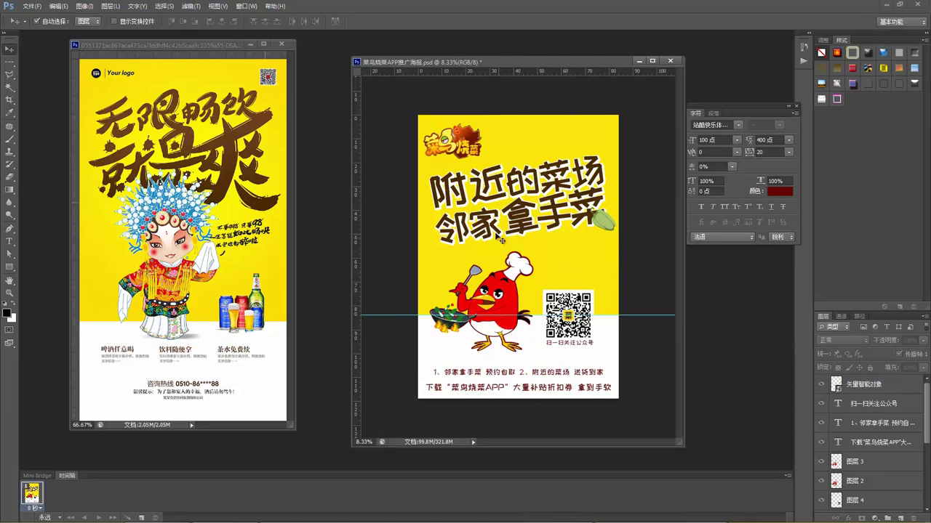
Move the green pepper onto the headline character 附, shrink it and rotate it about 17° to fit the stroke
drag(611, 228, 470, 196)
key(z)
click(470, 196)
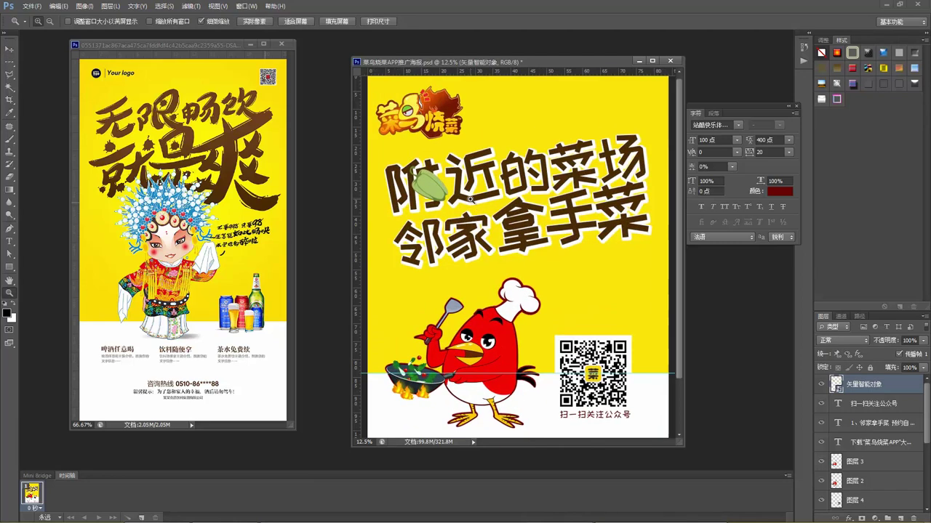
key(ctrl+t)
drag(446, 168, 425, 177)
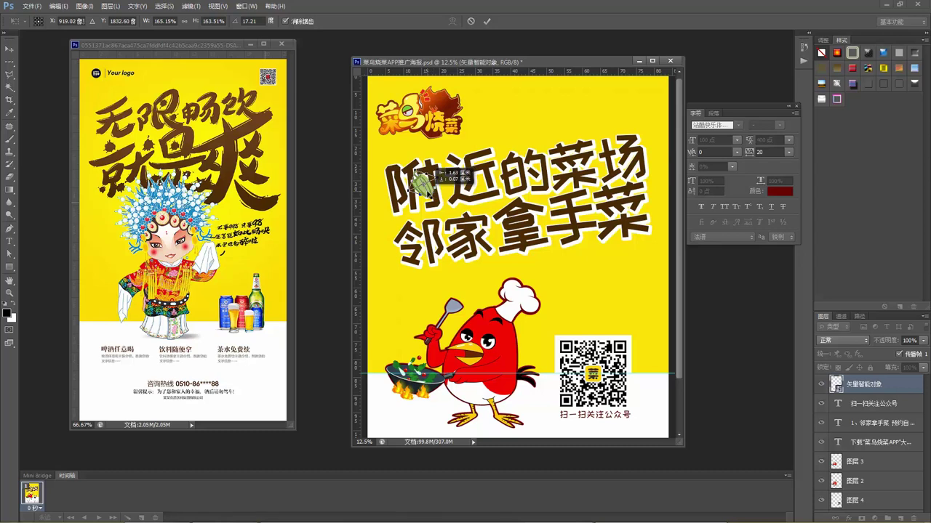
key(Return)
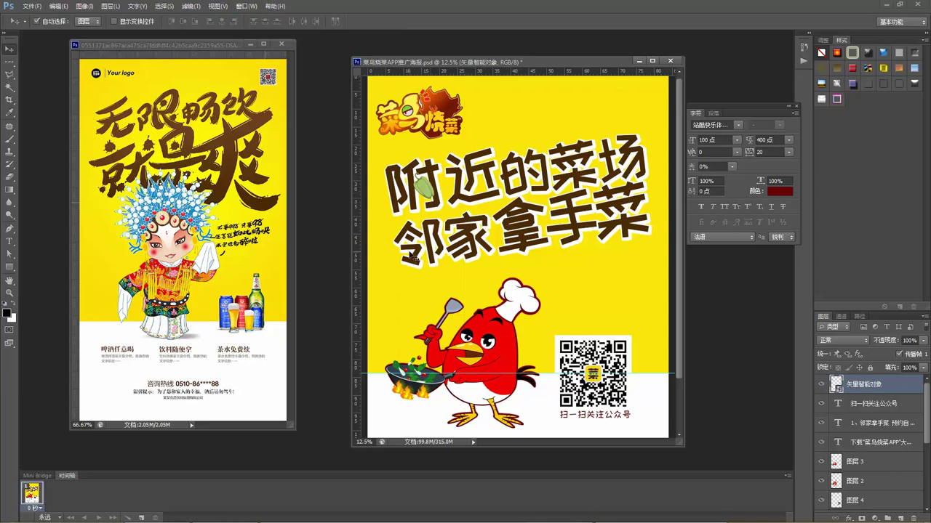
Add a new layer directly above the red bird's layer and sample the grey shadow beneath the reference poster's figure
scroll(407, 334, down, 1)
scroll(419, 328, down, 1)
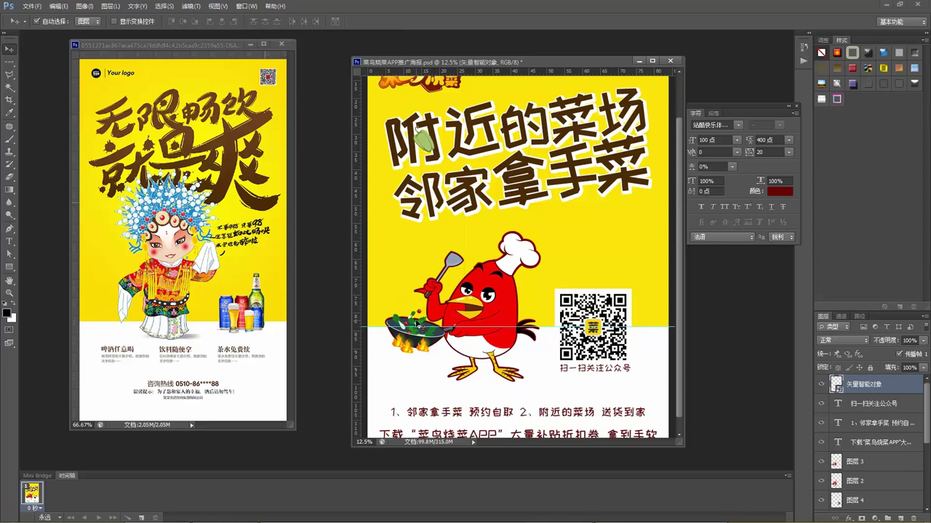
scroll(419, 324, down, 1)
click(511, 336)
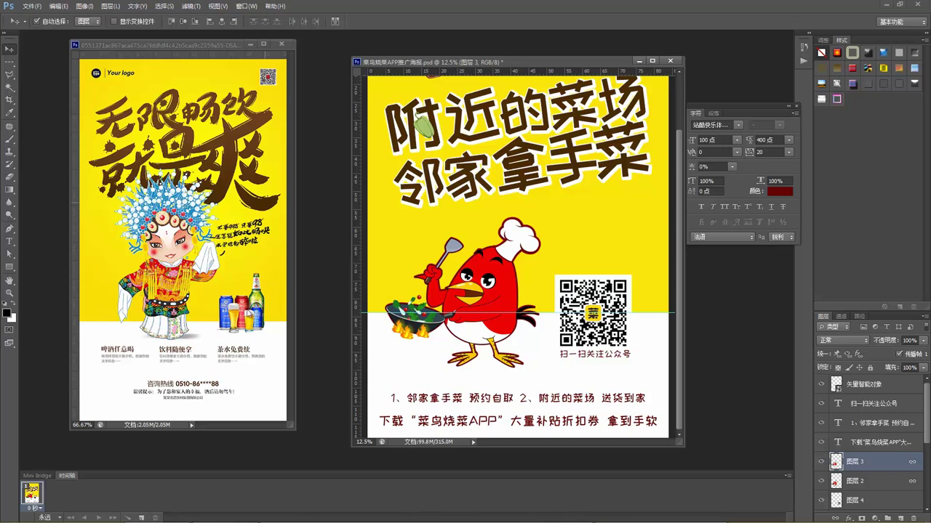
key(b)
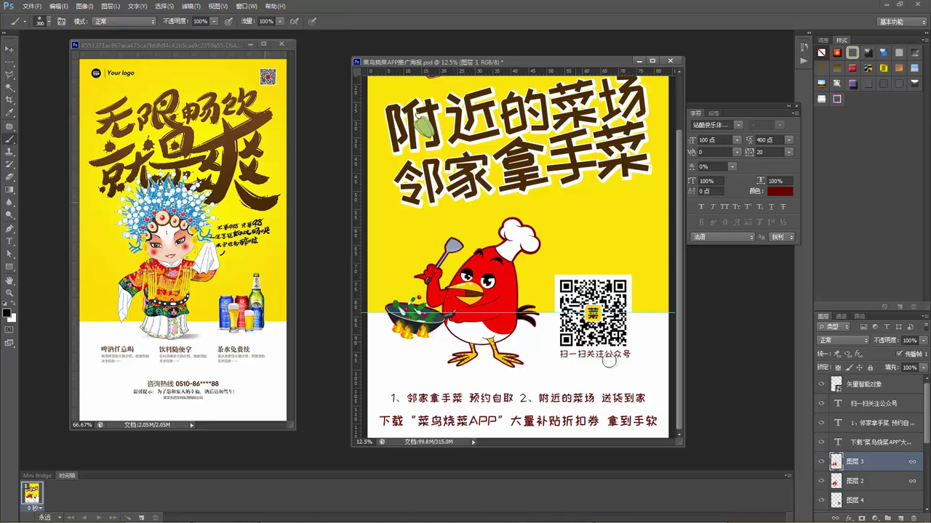
key(ctrl+shift+n)
key(Return)
key(i)
click(190, 338)
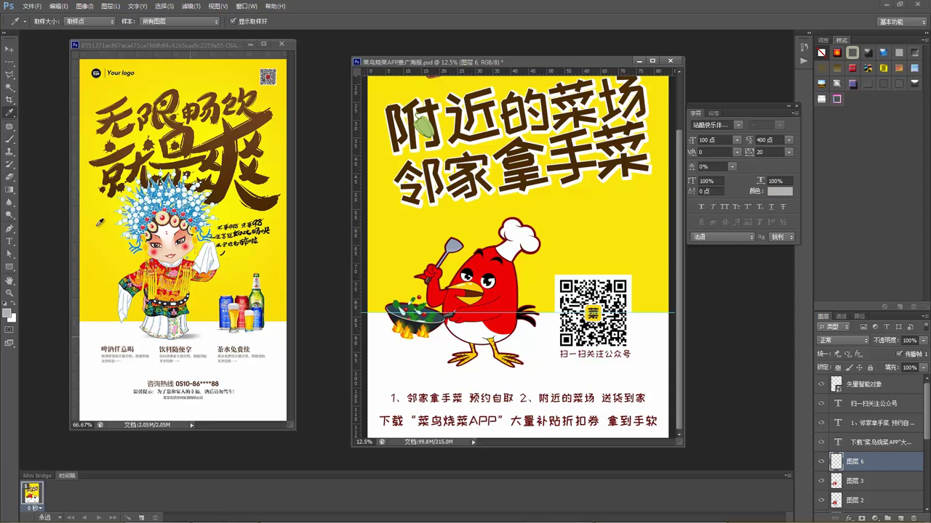
Paint a soft grey shadow beneath the red bird's feet with the 300-pixel soft round brush
key(b)
click(49, 23)
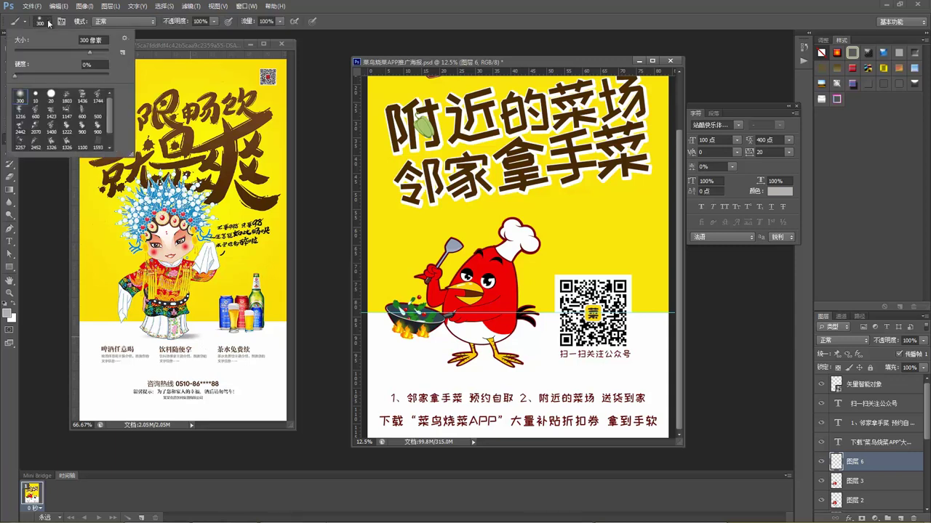
double_click(20, 96)
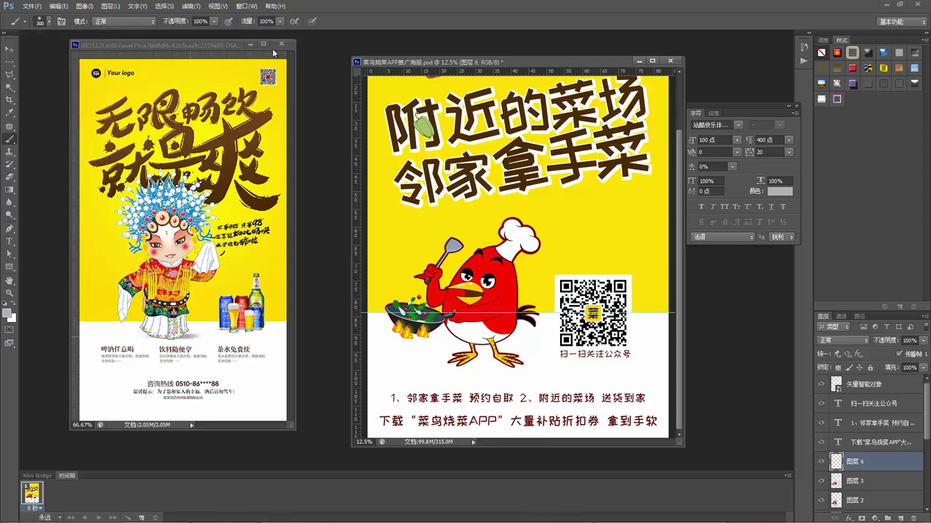
mouse_move(469, 368)
mouse_down()
mouse_move(521, 364)
mouse_move(467, 364)
mouse_move(500, 351)
mouse_up()
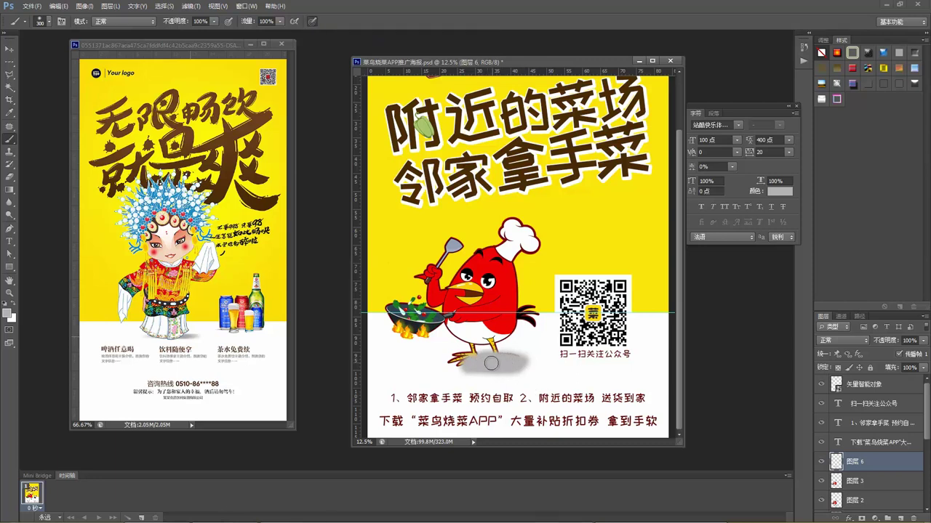
mouse_move(458, 366)
mouse_down()
mouse_move(520, 363)
mouse_move(507, 368)
mouse_up()
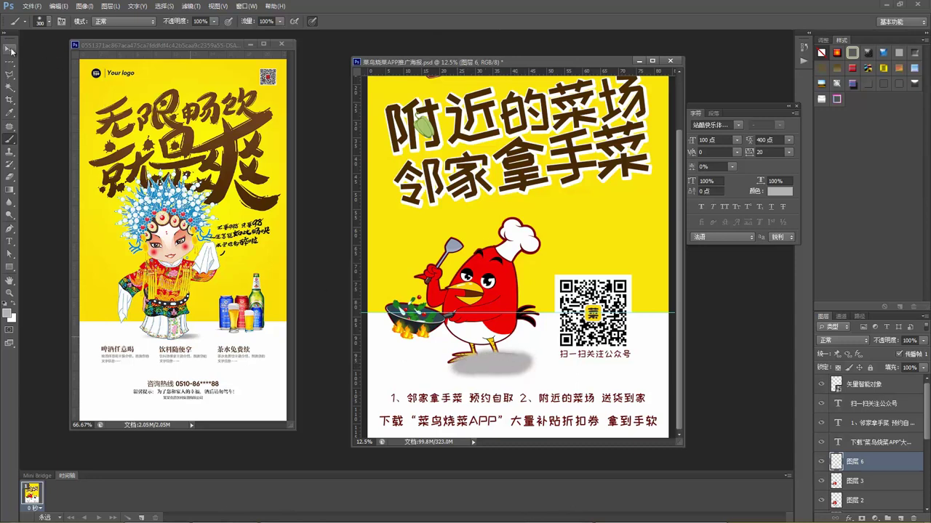
Move the shadow layer below 图层 2 and warp the shadow's lower corners inward and upward around the bird's feet
click(15, 50)
drag(853, 467, 871, 507)
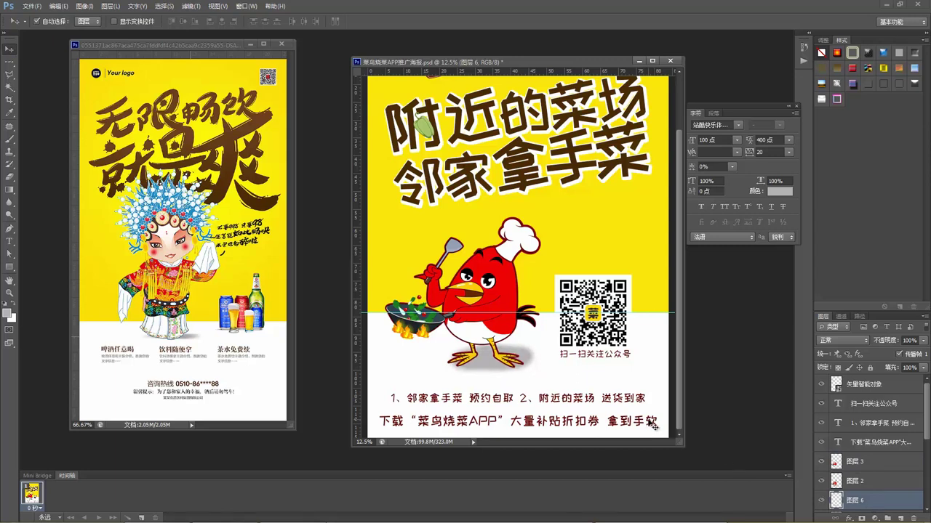
key(ctrl+t)
right_click(505, 356)
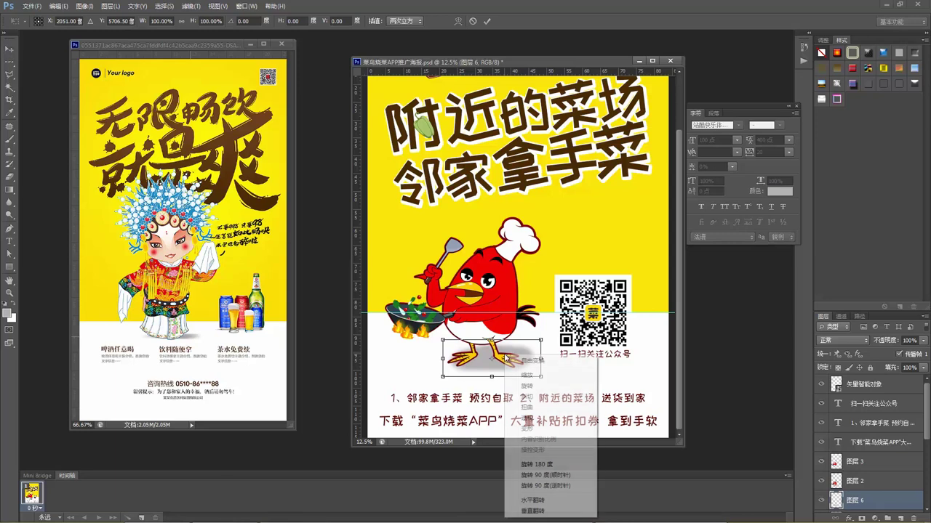
click(527, 428)
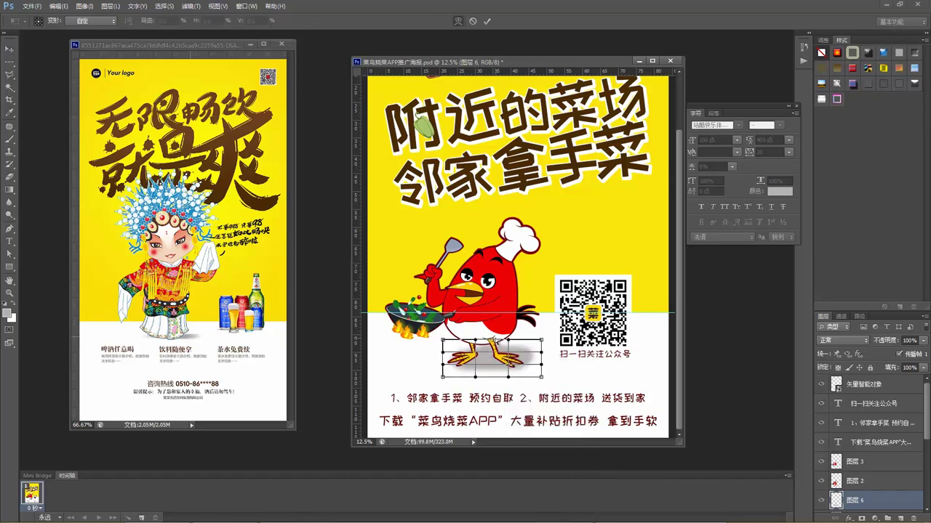
drag(511, 343, 542, 368)
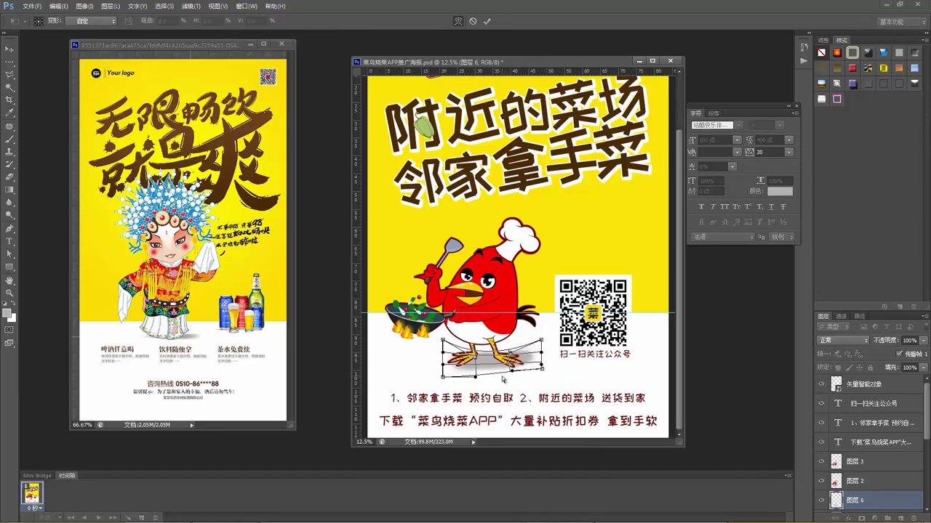
drag(443, 376, 429, 362)
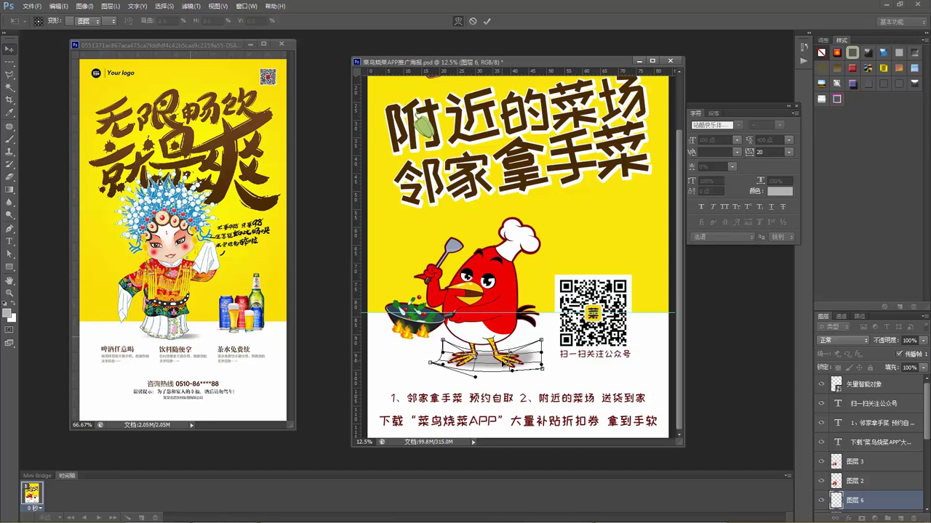
key(Return)
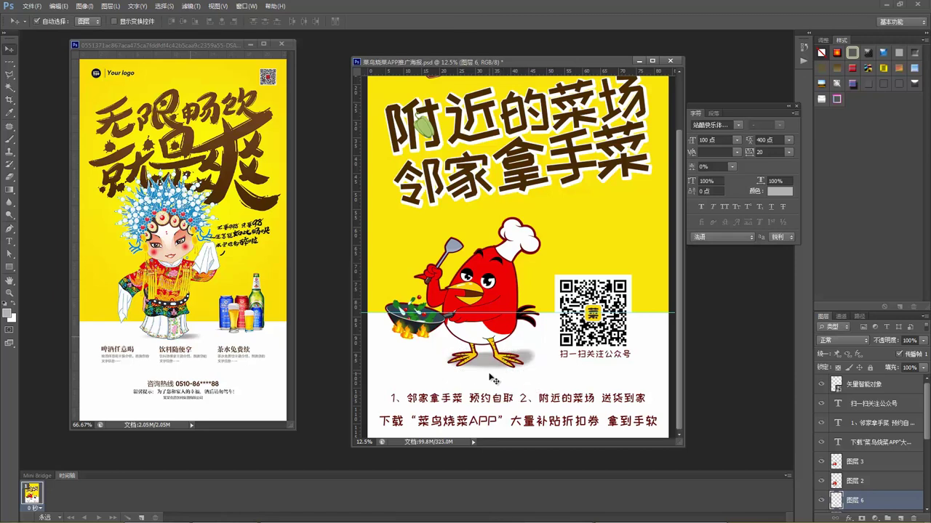
Set the shadow layer's opacity to 76%
click(11, 216)
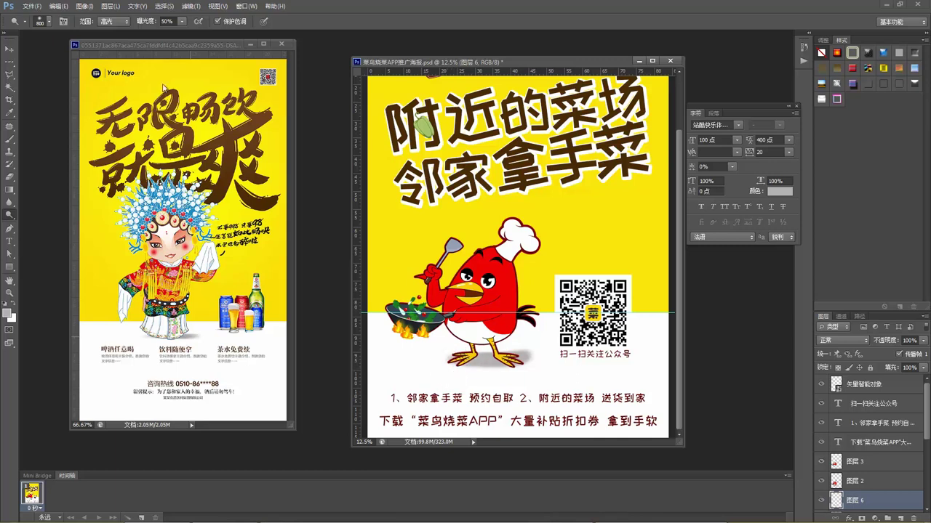
click(49, 24)
double_click(20, 94)
click(924, 341)
drag(922, 353, 904, 356)
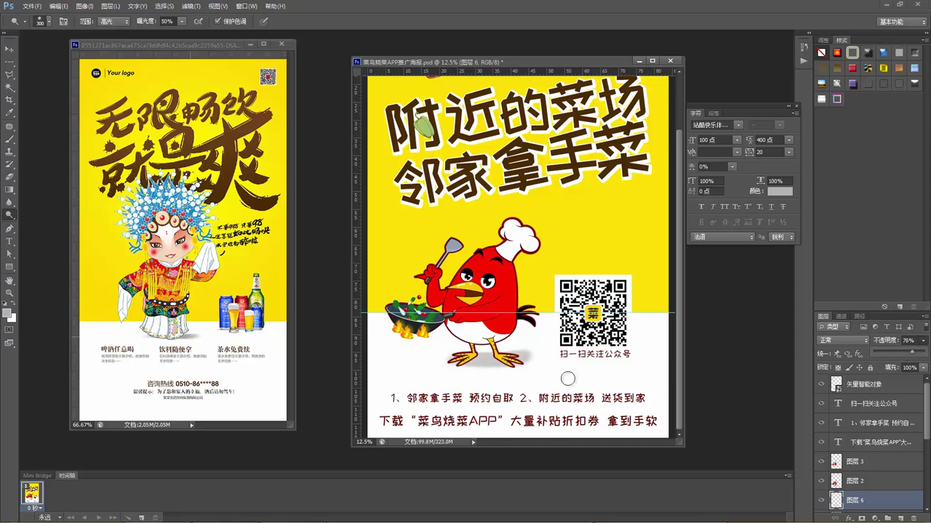
key(b)
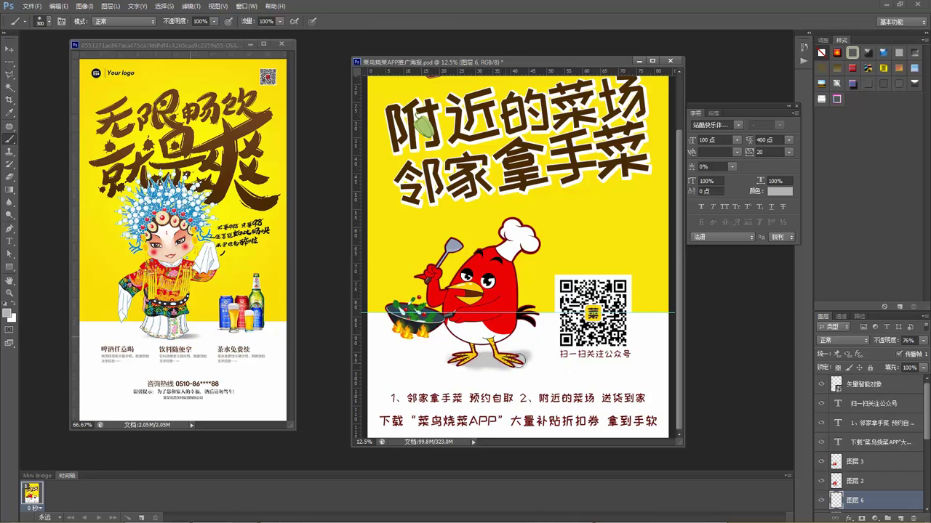
Flatten the shadow beneath the bird to 66.91% of its height, keeping its width
key(ctrl+t)
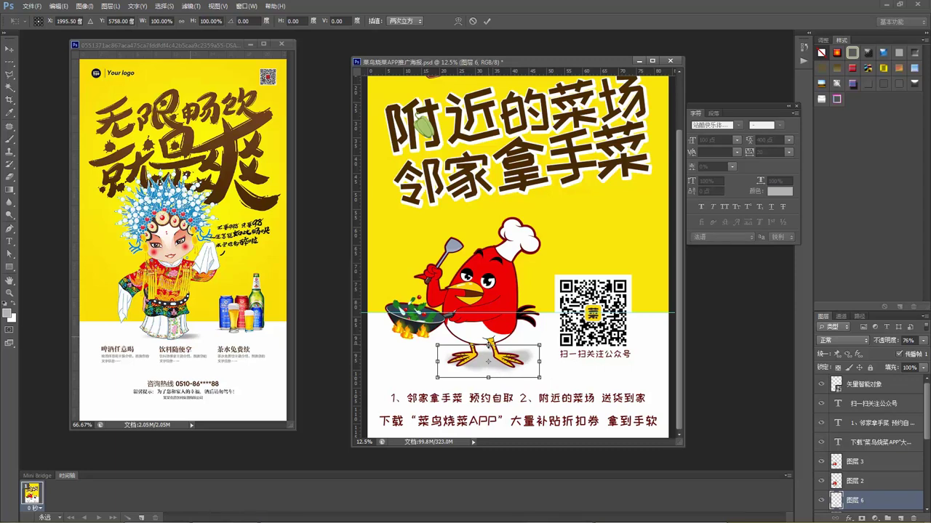
drag(488, 344, 488, 350)
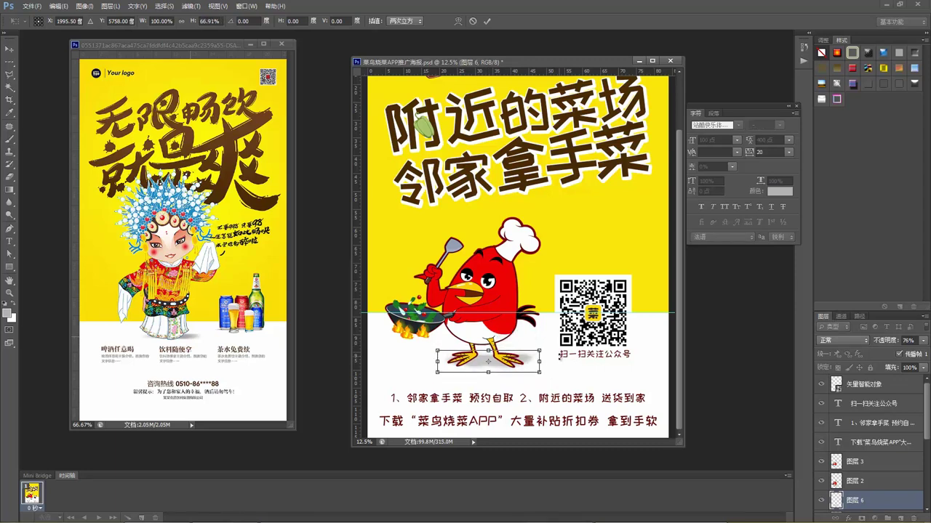
key(Return)
Select the two-line brown headline's text layer in the poster
key(z)
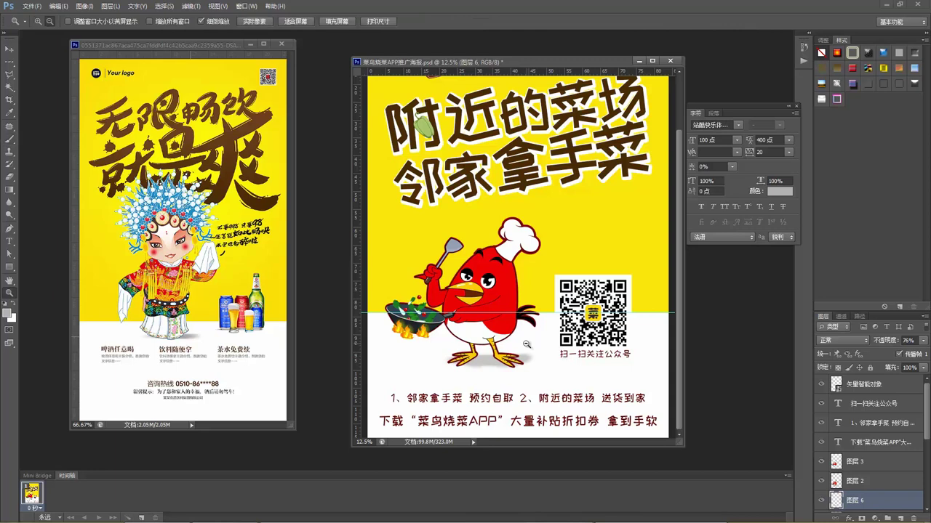
alt+click(526, 344)
key(b)
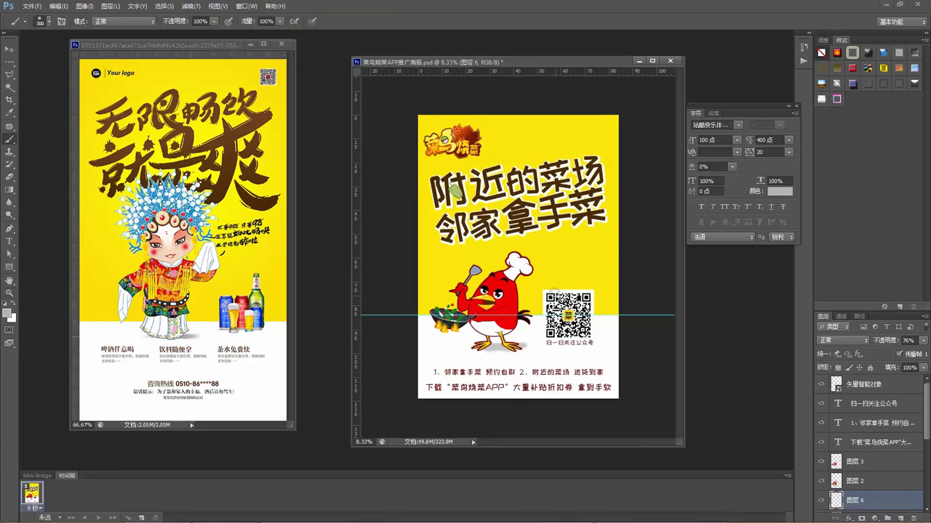
key(v)
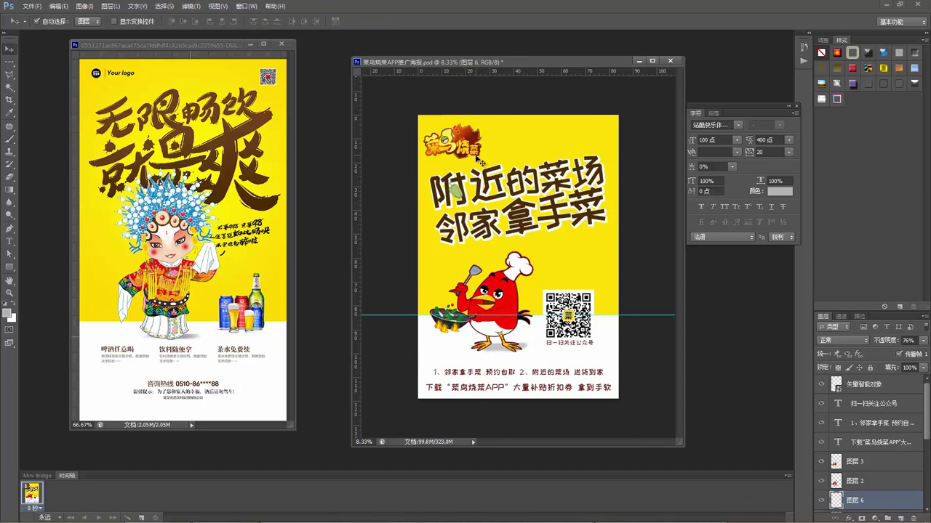
click(587, 240)
scroll(840, 421, down, 2)
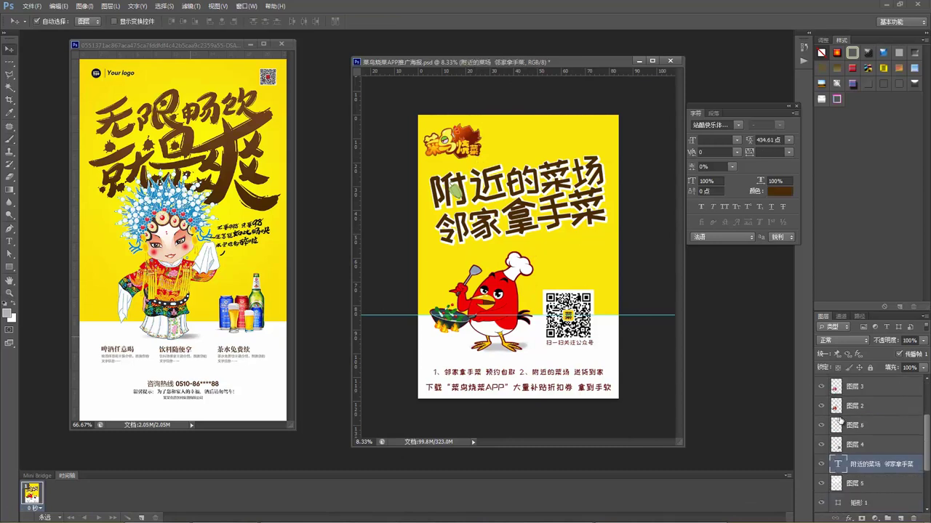
scroll(841, 421, down, 3)
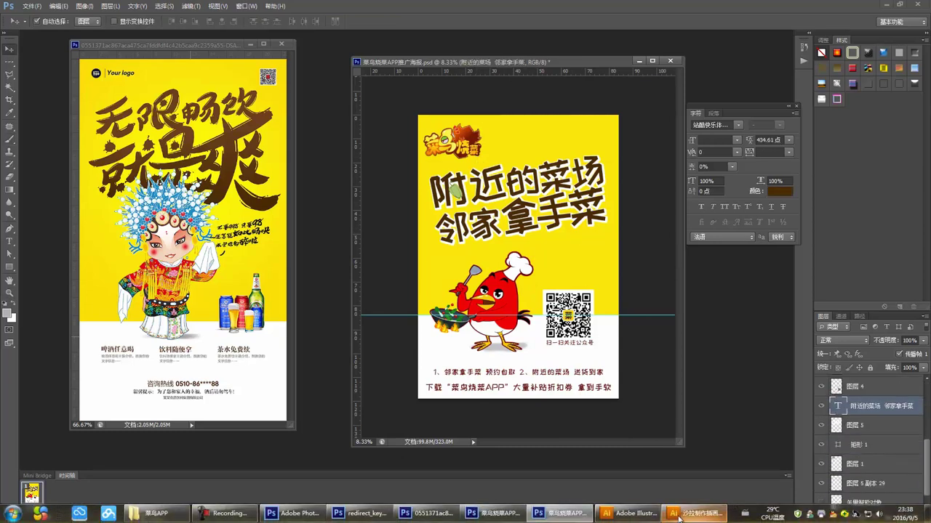
Switch to the Illustrator salad artwork, lasso the carrot above the green pepper without the neighbouring mushroom, and copy it
click(691, 513)
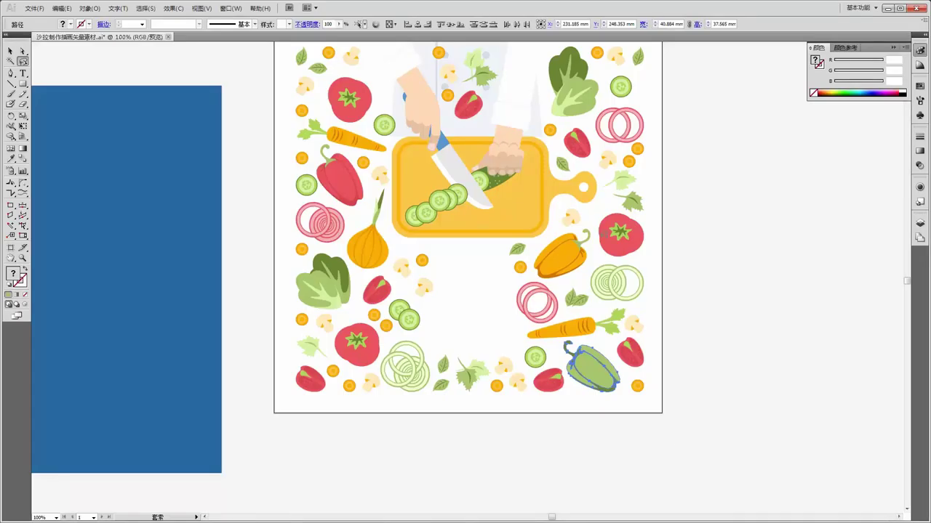
scroll(582, 242, up, 2)
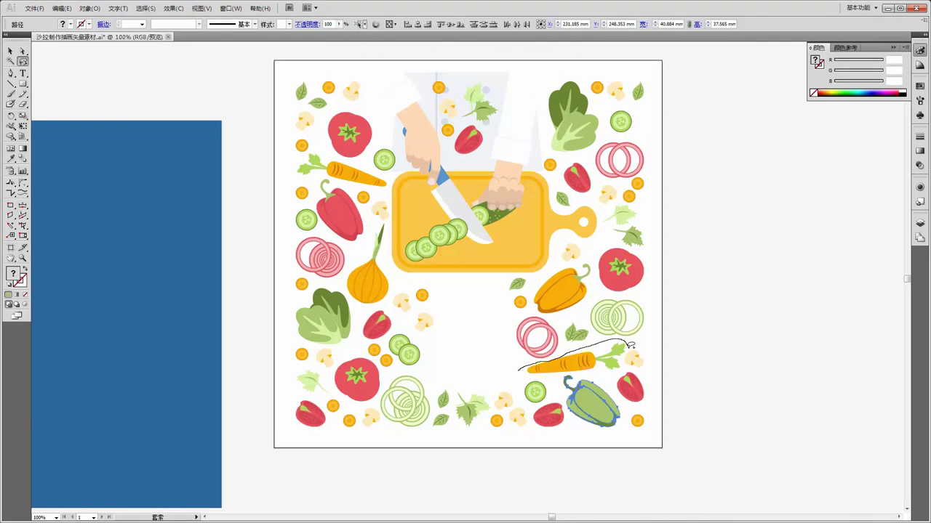
drag(629, 354, 620, 371)
drag(521, 369, 523, 371)
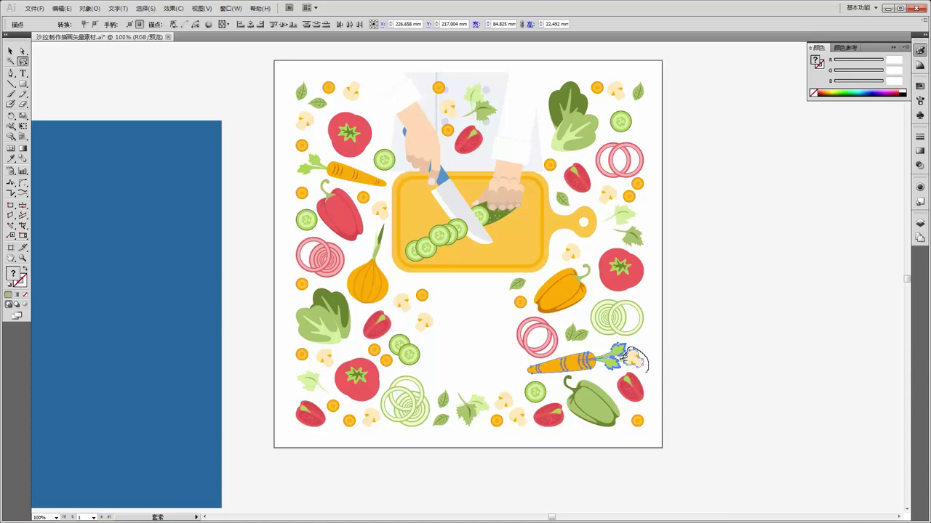
drag(633, 359, 651, 371)
key(v)
key(q)
Switch back to the Photoshop poster, paste the carrot as a smart object, and place it over the headline character 手 at −66.02°
click(888, 8)
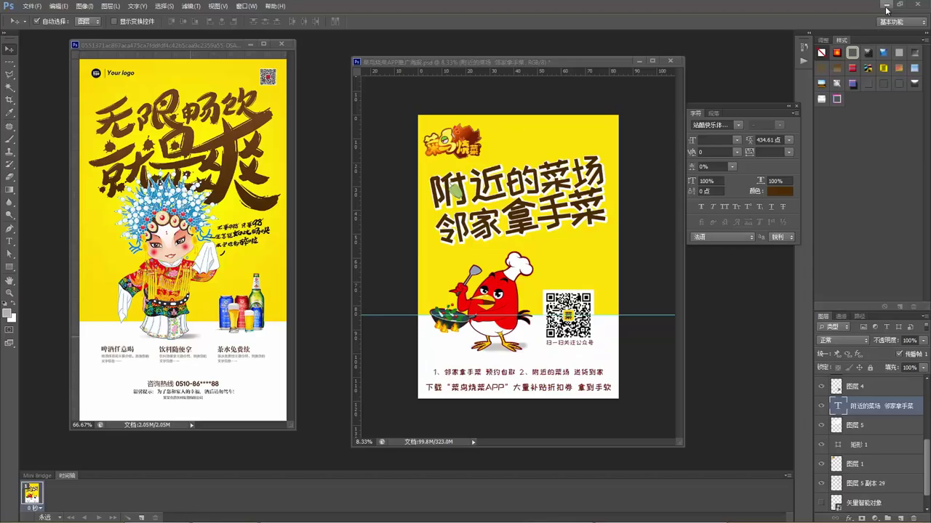
key(ctrl+v)
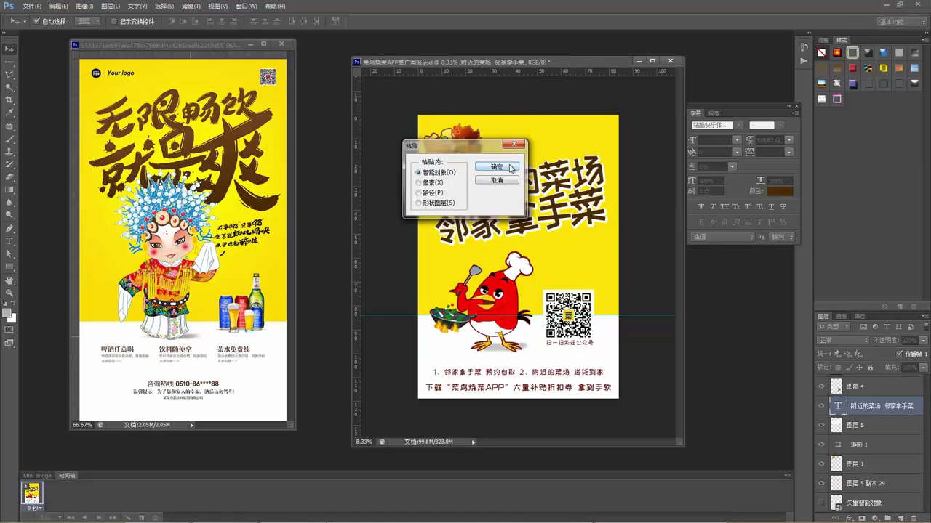
key(Return)
drag(529, 253, 564, 207)
drag(529, 250, 566, 212)
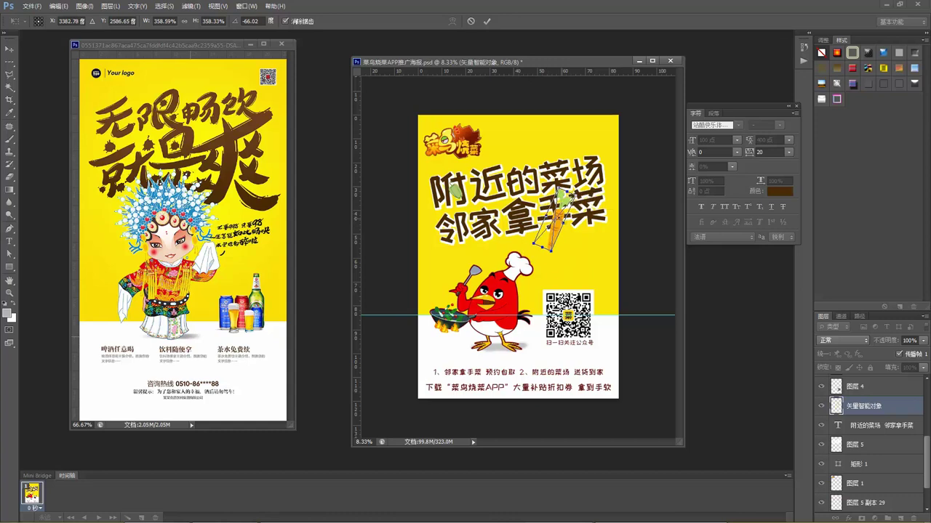
key(Return)
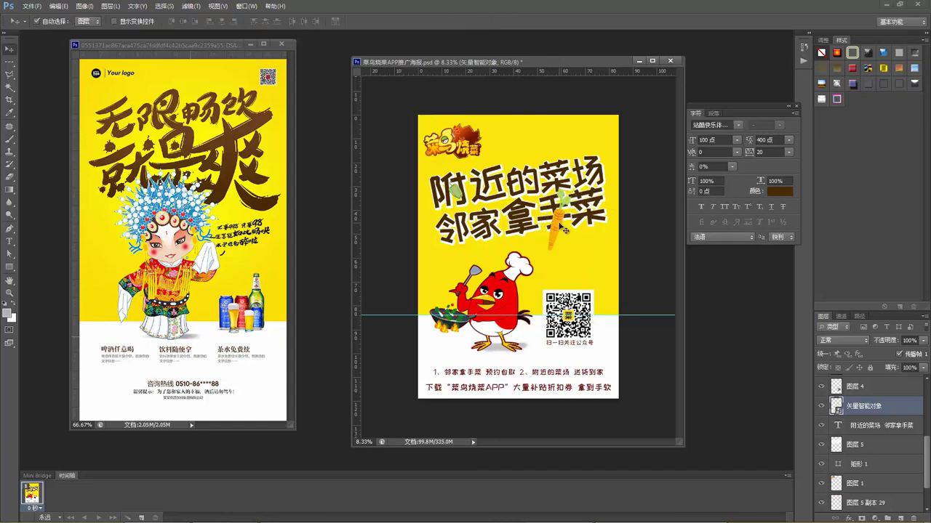
Move the carrot slightly up over the headline character 手 and shrink it to about 172% width
key(ctrl+plus)
mouse_move(578, 229)
mouse_down()
mouse_move(604, 208)
mouse_move(632, 210)
mouse_move(607, 186)
mouse_move(590, 224)
mouse_up()
key(ctrl+t)
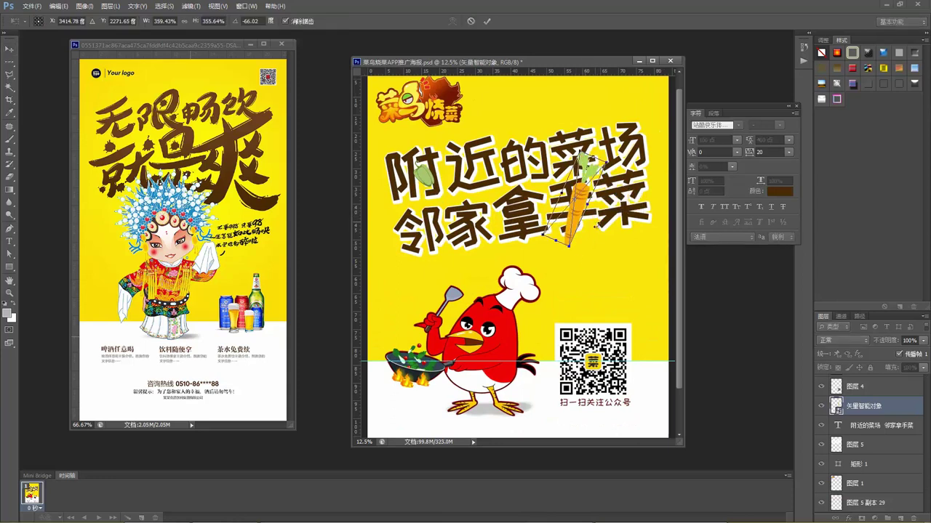
drag(608, 166, 592, 183)
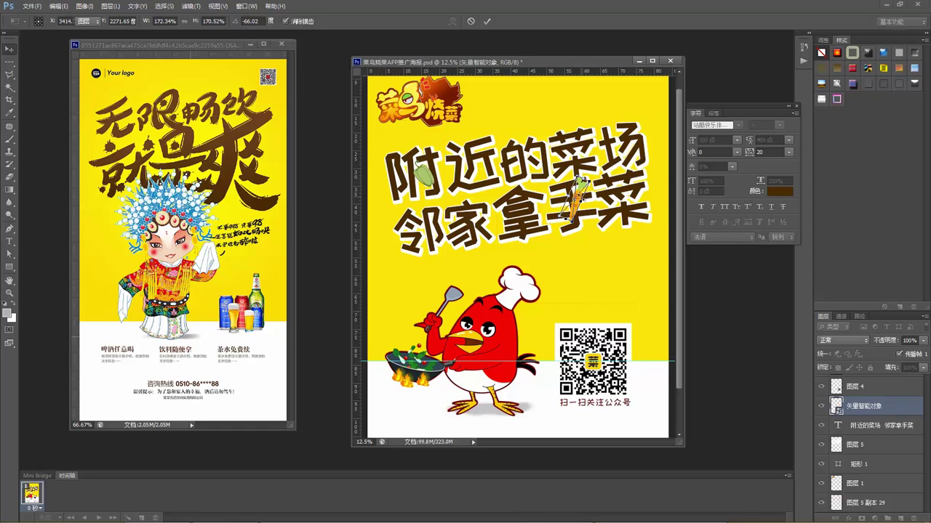
key(Return)
Move the carrot onto the last headline character 菜 and rotate it to about −35° to follow the lower stroke
key(ctrl+t)
drag(624, 205, 653, 282)
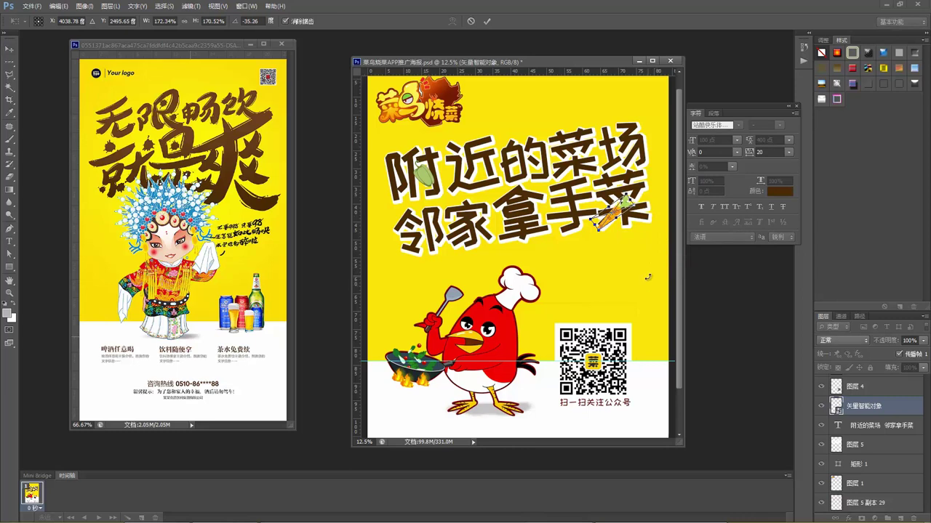
key(Return)
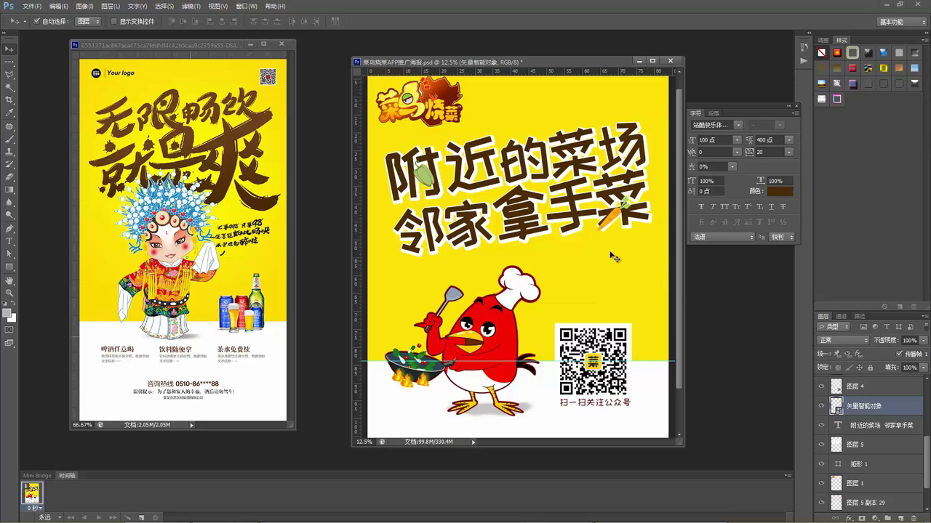
Nudge the 菜鸟烧菜 logo slightly inward from the poster's left edge and raise the numbered services line a little
scroll(603, 258, up, 1)
key(z)
alt+click(578, 282)
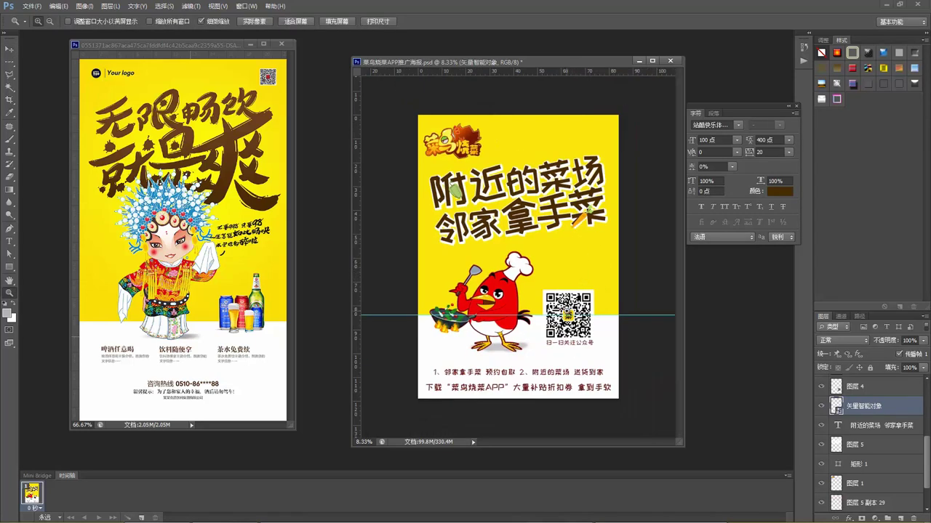
key(v)
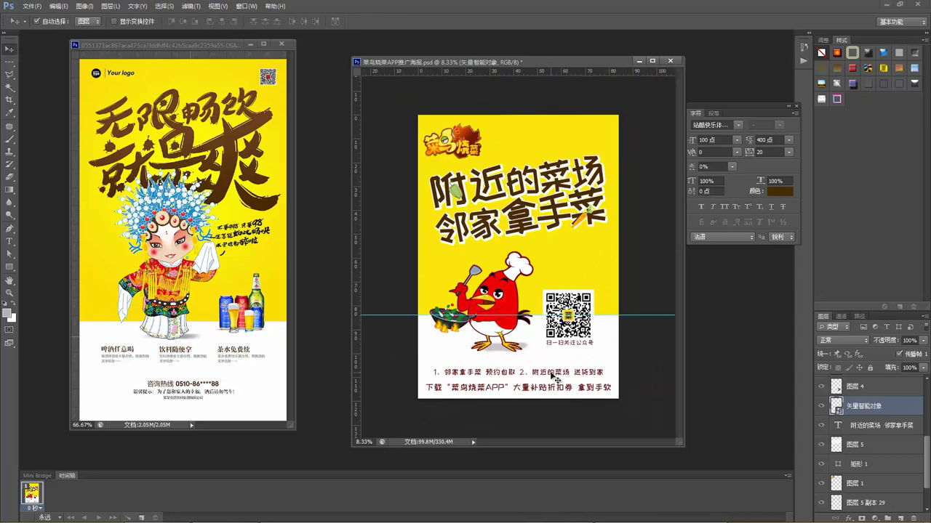
click(552, 374)
click(572, 149)
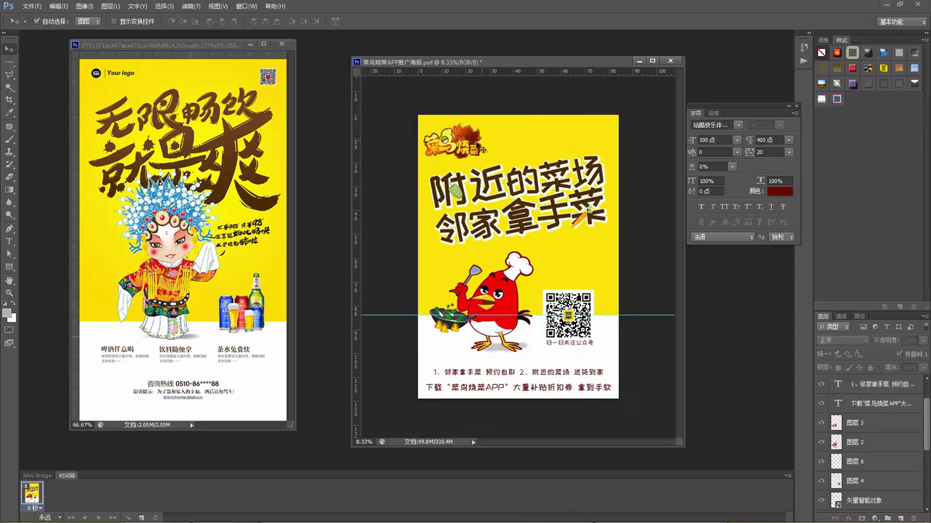
click(459, 146)
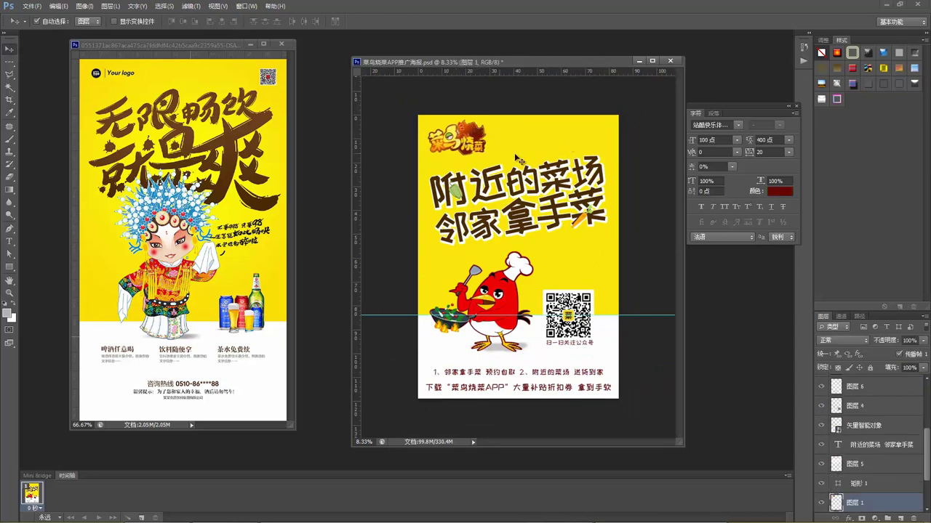
click(624, 164)
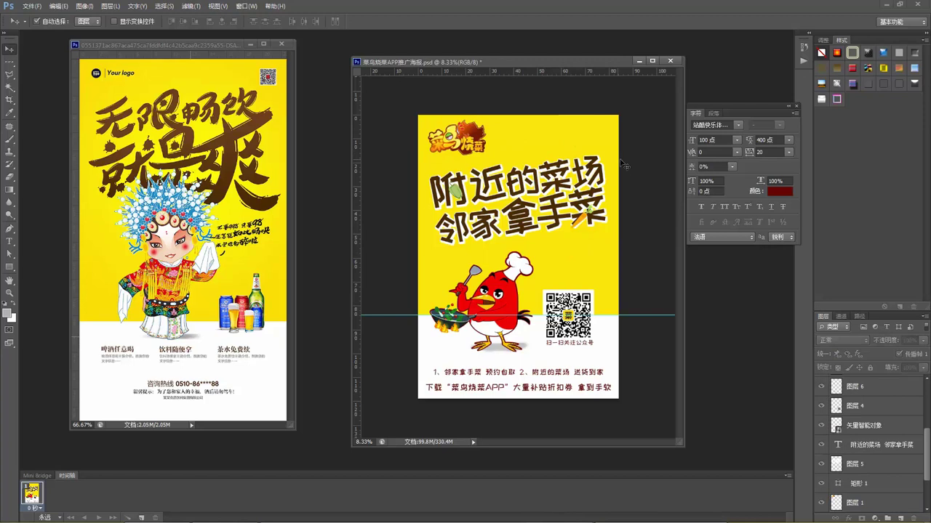
click(538, 392)
drag(560, 370, 559, 365)
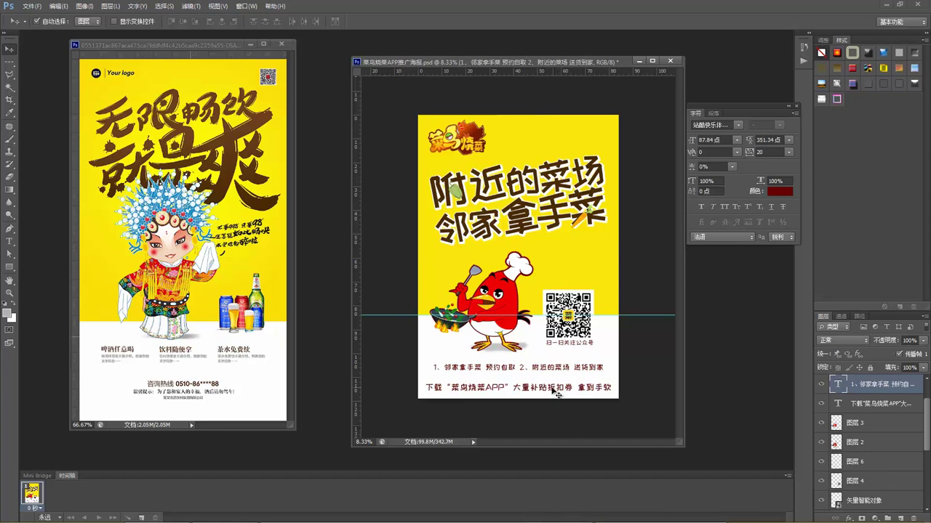
Move the 下载“菜鸟烧菜APP” line from the poster's bottom to just below the headline and scale it to about 70%
click(556, 392)
drag(550, 394, 561, 253)
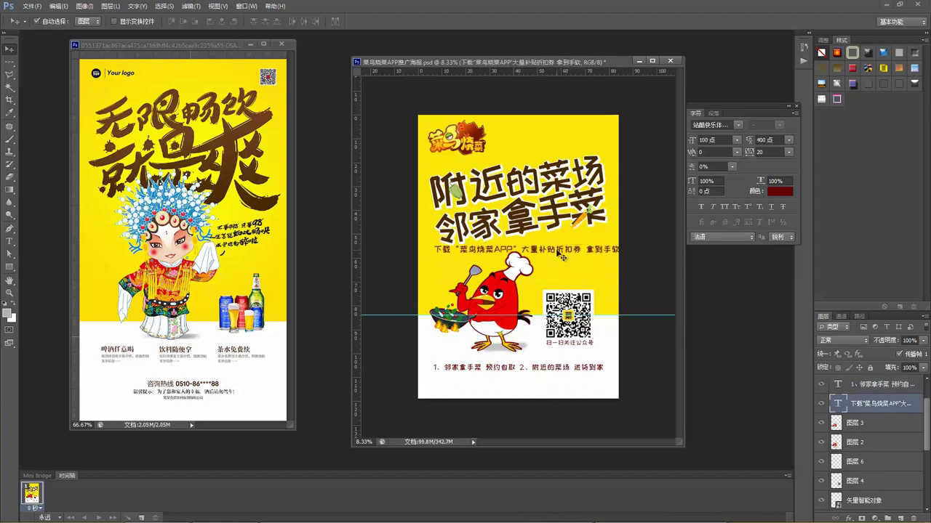
key(ctrl+t)
drag(623, 245, 597, 249)
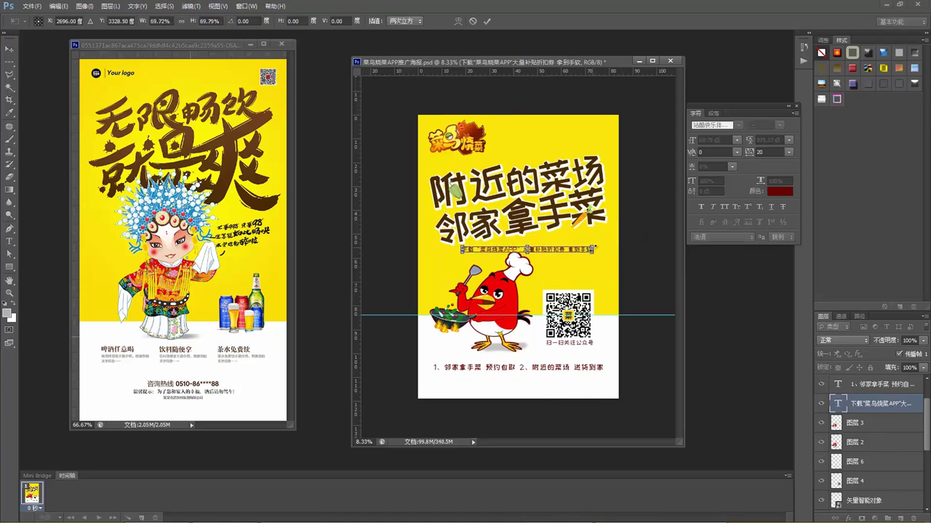
key(Return)
Rotate the 下载“菜鸟烧菜APP” line counter-clockwise to follow the headline's upward slant
key(ctrl+t)
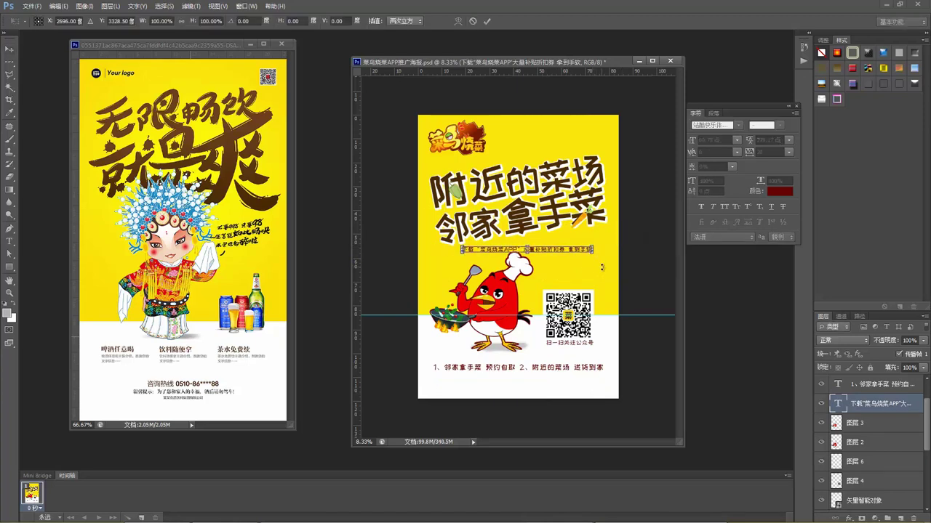
drag(602, 265, 554, 246)
key(Return)
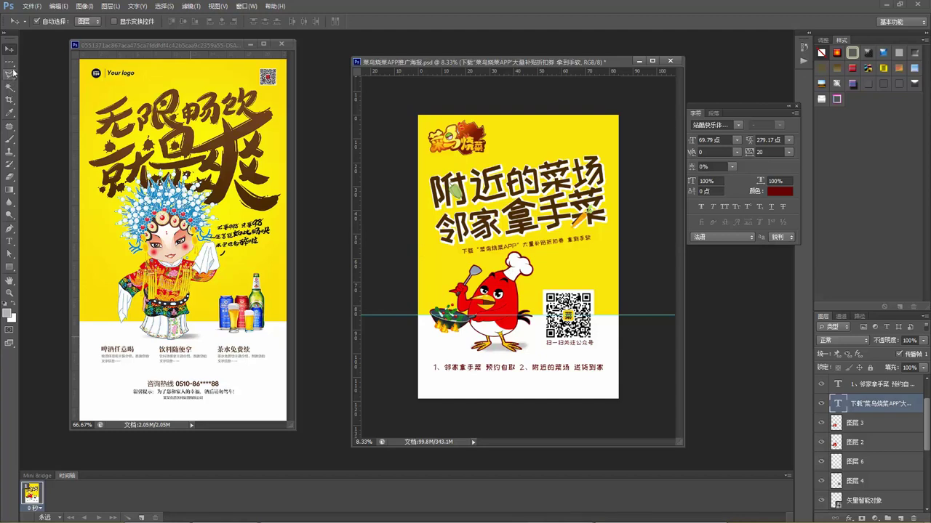
Draw a white rectangle shape about 3637 × 145 px below the download line, across the mascot's hat
click(15, 268)
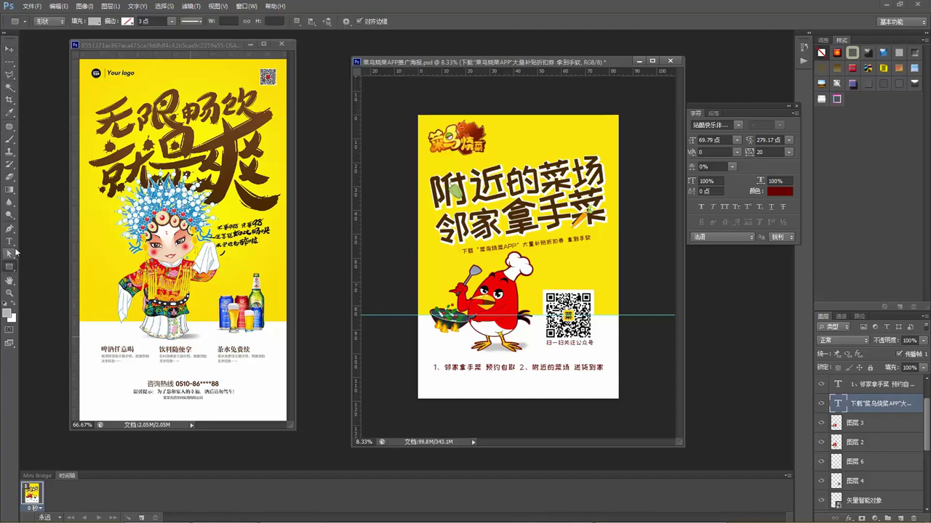
click(14, 306)
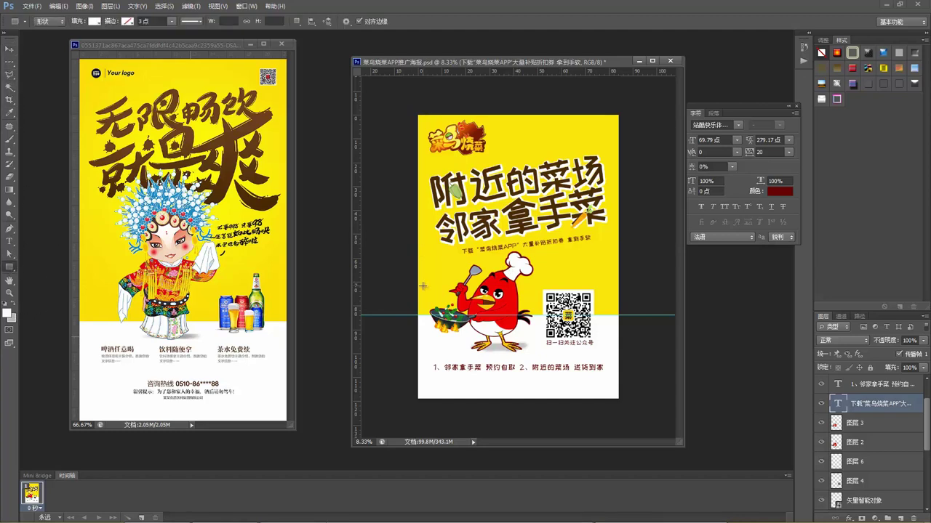
drag(453, 266, 600, 271)
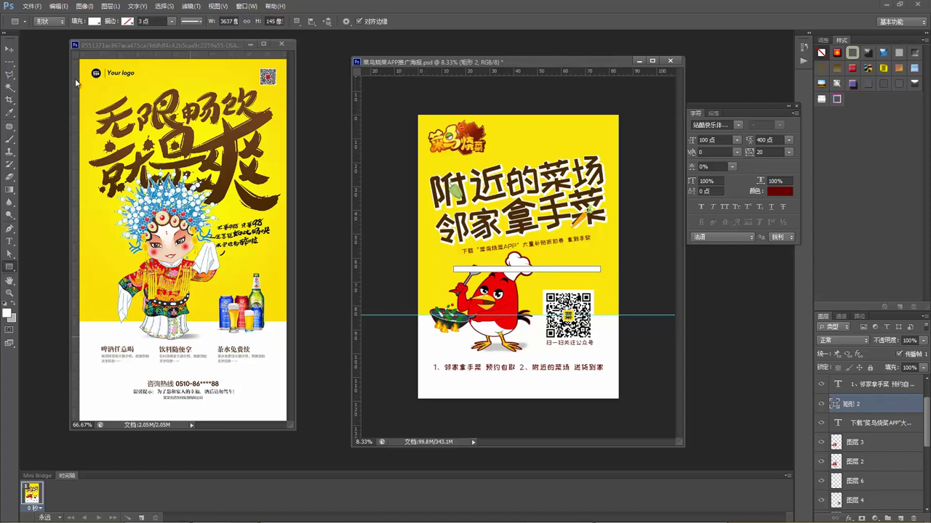
Tilt the white rectangle to match the download line, place it over that line and send it behind the text
click(10, 48)
key(ctrl+t)
drag(610, 279, 582, 246)
key(Return)
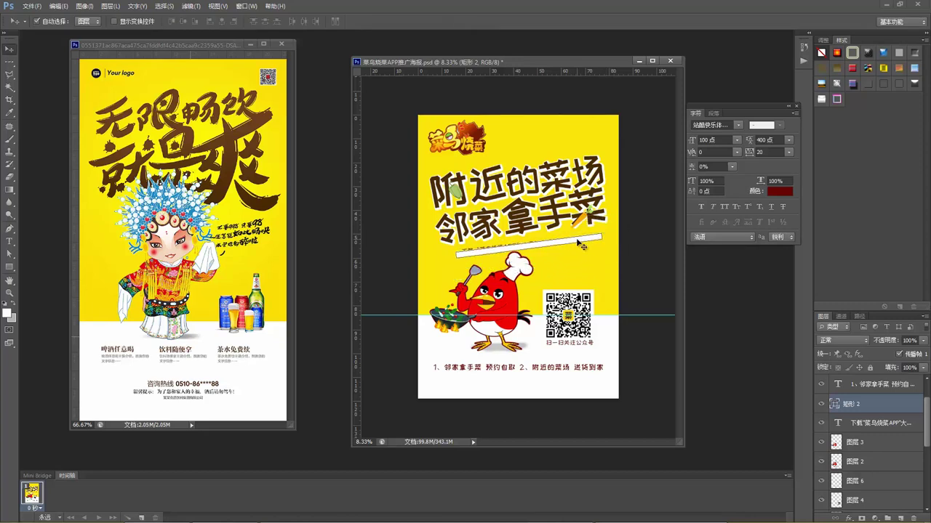
key(ctrl+bracketleft)
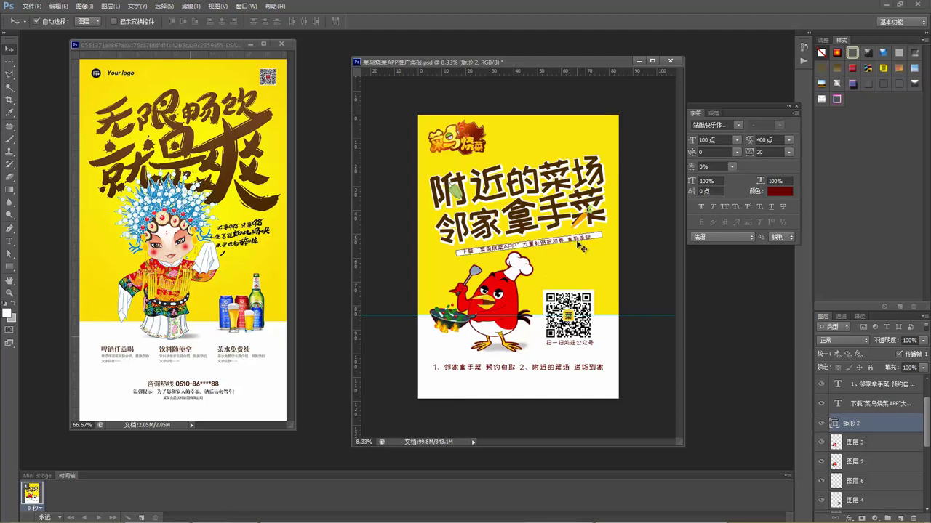
Rotate the download text slightly so it runs parallel to the white strip behind it
click(582, 247)
key(z)
click(593, 246)
click(593, 245)
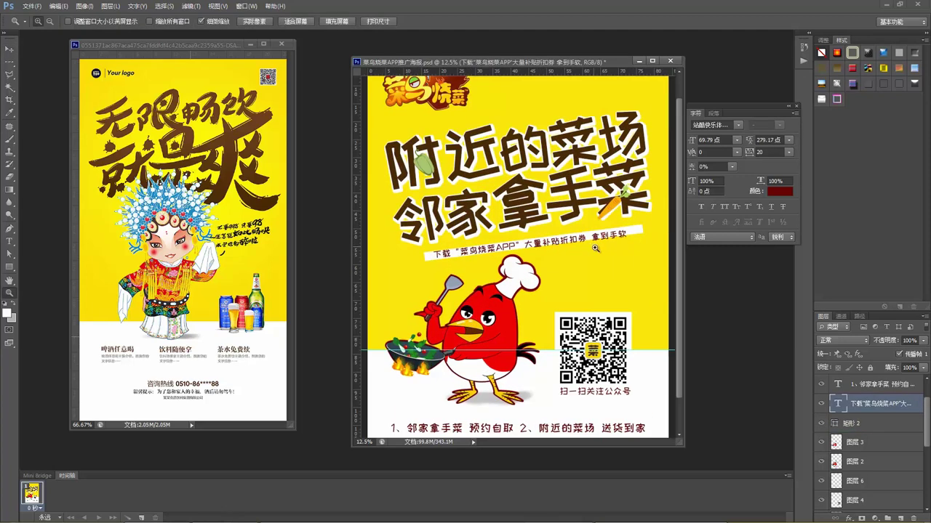
key(ctrl+t)
drag(638, 247, 632, 248)
key(Return)
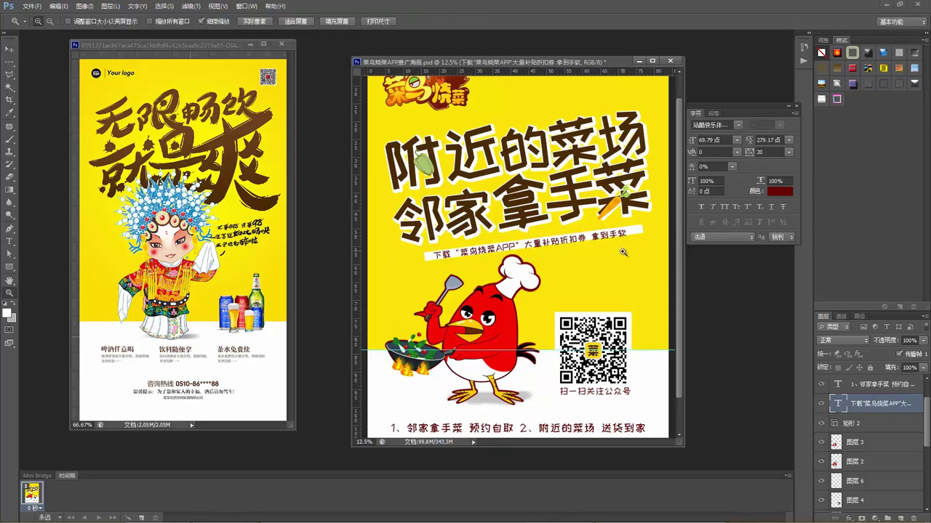
Warp the white strip behind the download text, adjusting its upper edge, upper left corner and lower right corner
key(v)
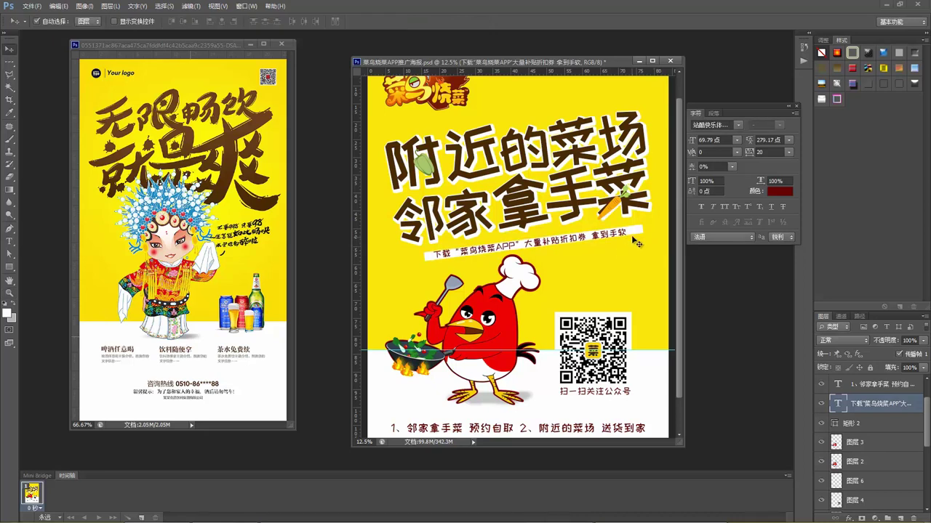
click(640, 237)
key(ctrl+t)
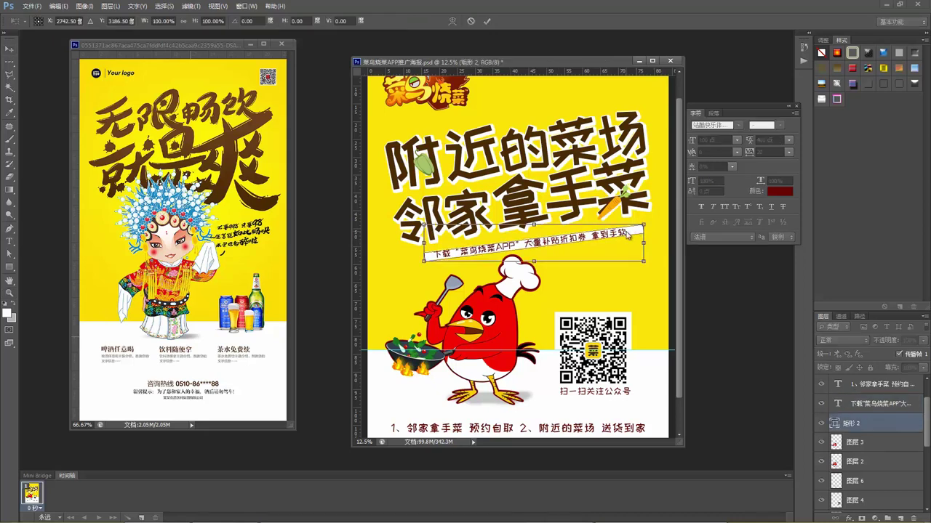
right_click(627, 233)
click(663, 306)
drag(502, 231, 500, 210)
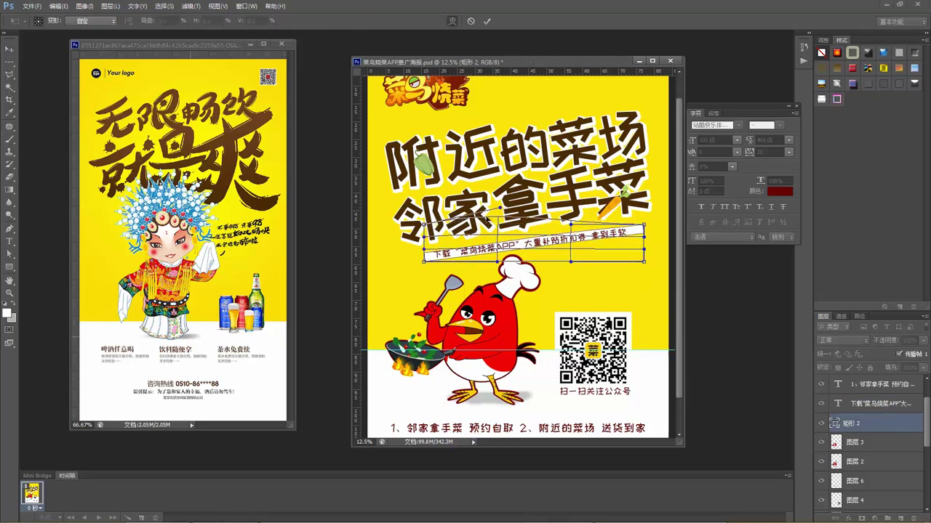
drag(424, 226, 411, 208)
drag(645, 263, 651, 270)
key(Return)
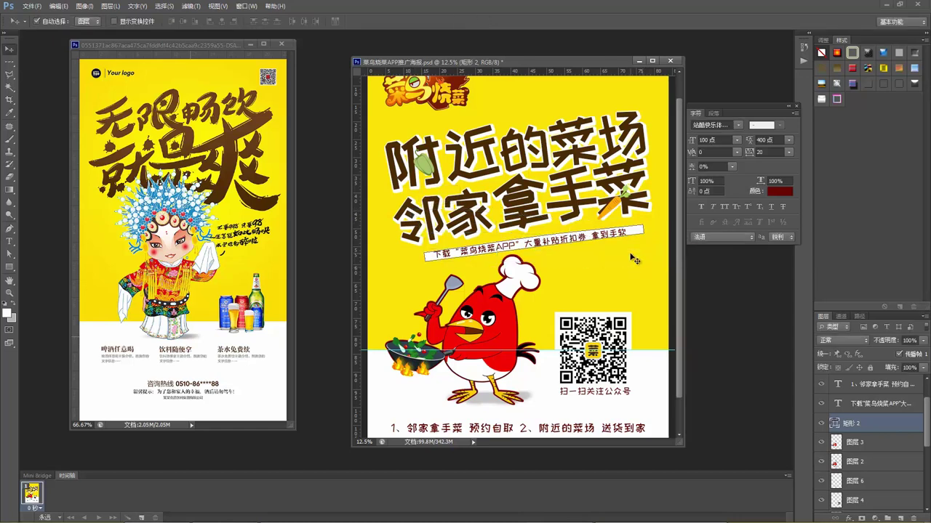
click(629, 257)
key(z)
alt+click(599, 259)
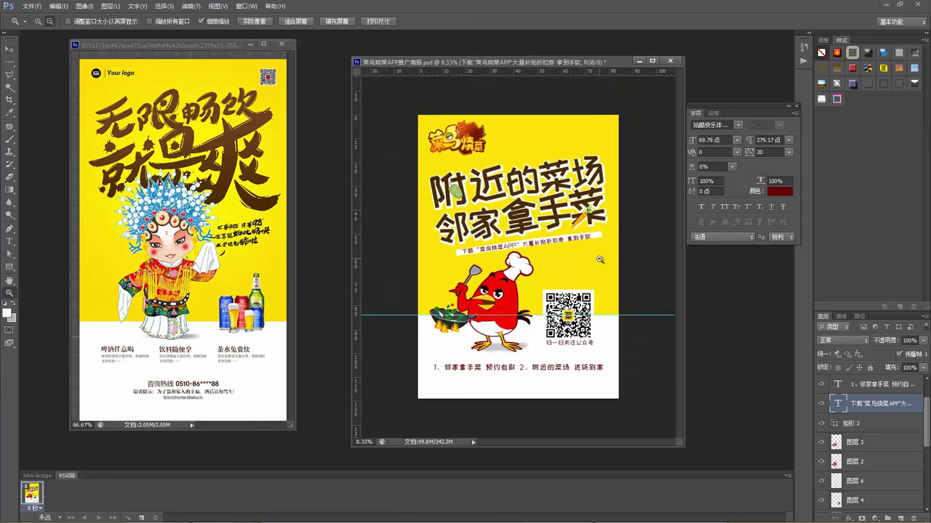
click(599, 251)
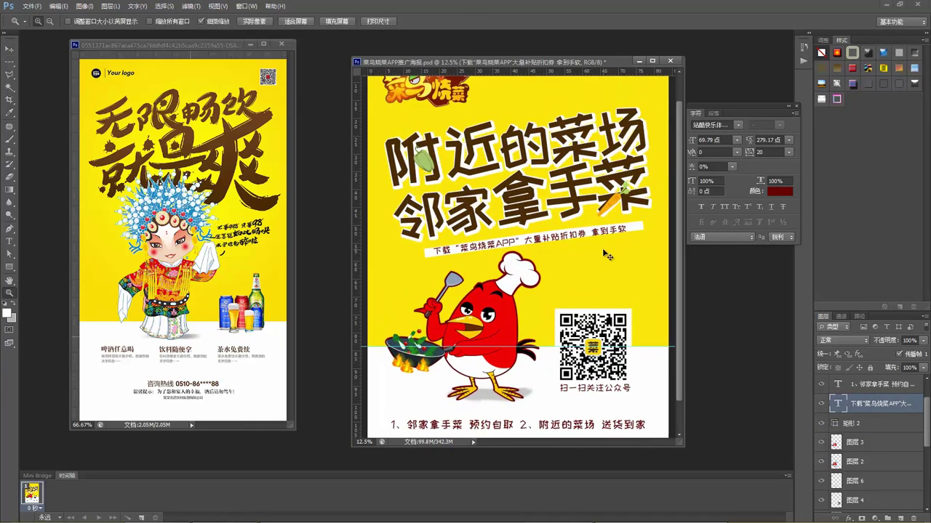
key(ctrl+t)
right_click(605, 239)
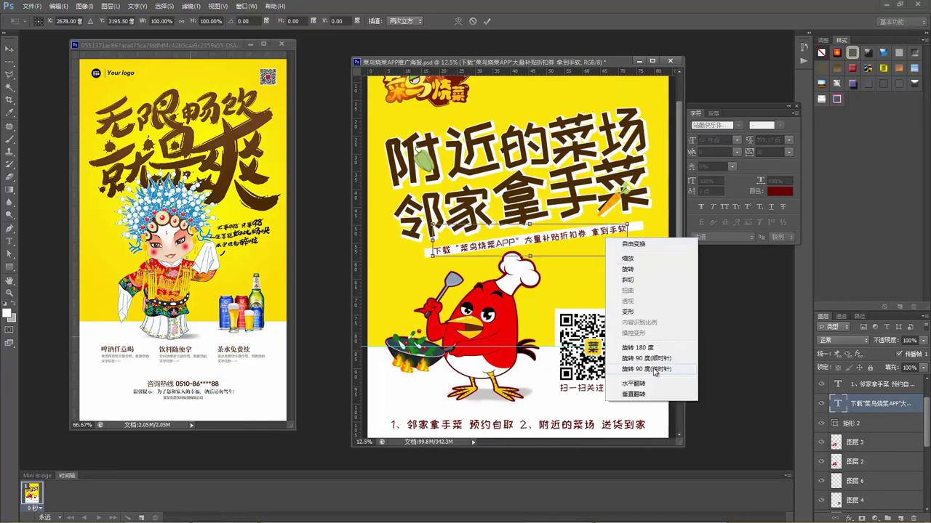
click(650, 312)
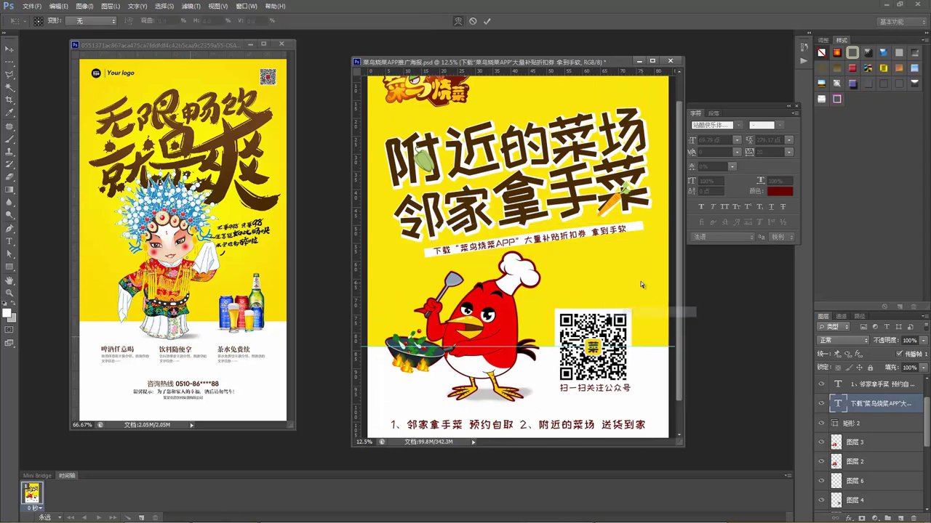
key(Return)
Warp the white strip again, pulling its right end slightly inward to make its outline irregular
key(v)
click(641, 232)
key(ctrl+t)
right_click(635, 229)
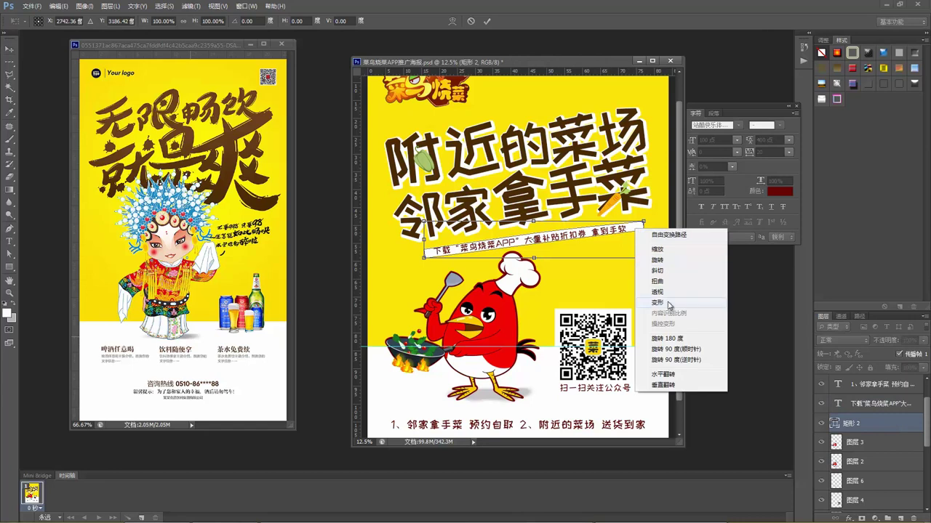
click(672, 305)
drag(632, 250, 592, 238)
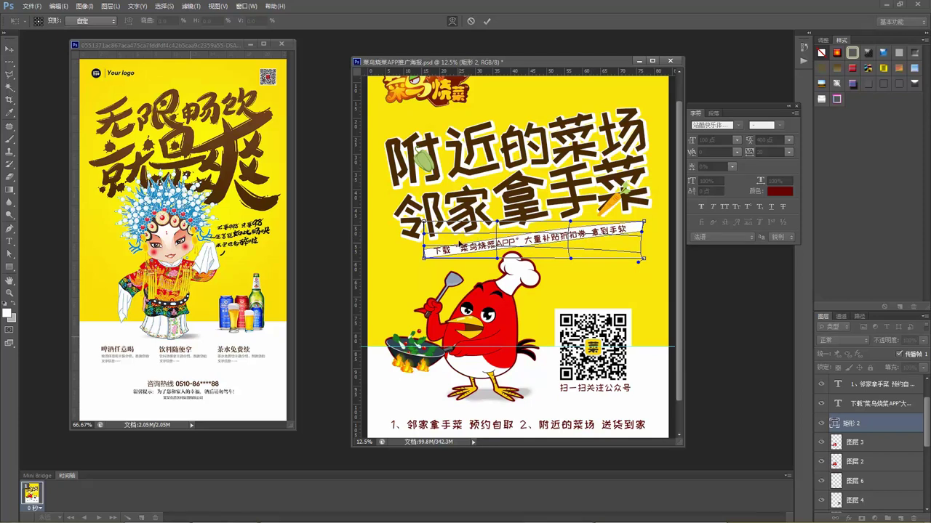
drag(459, 235, 535, 245)
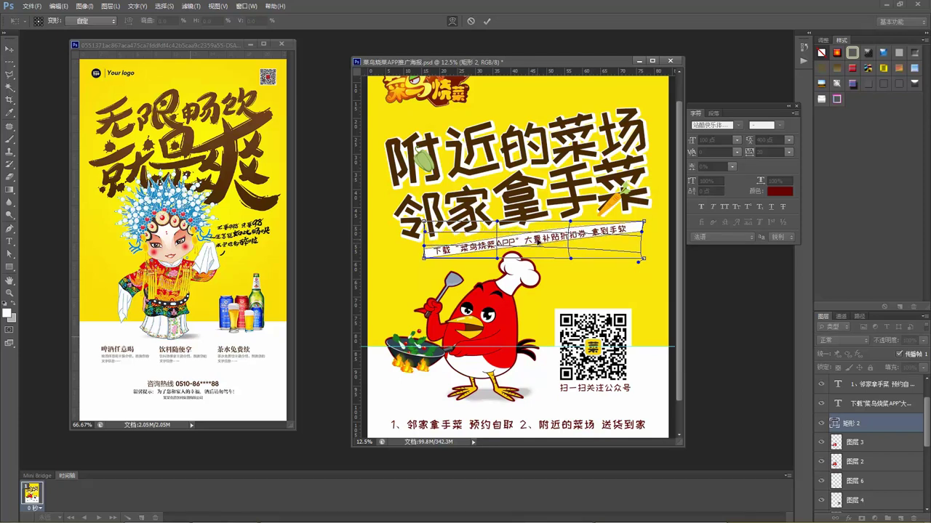
key(Return)
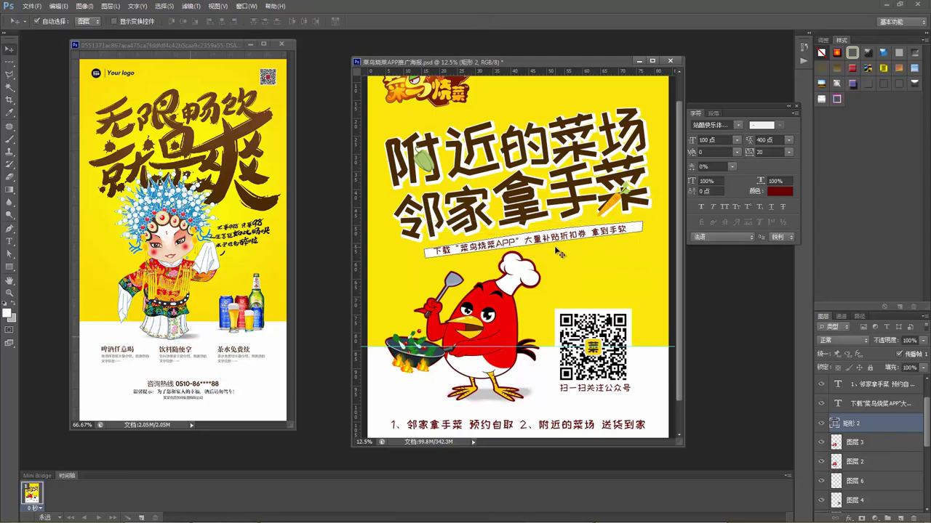
Select the mascot together with its shadow and shift them slightly down on the poster
scroll(585, 258, down, 3)
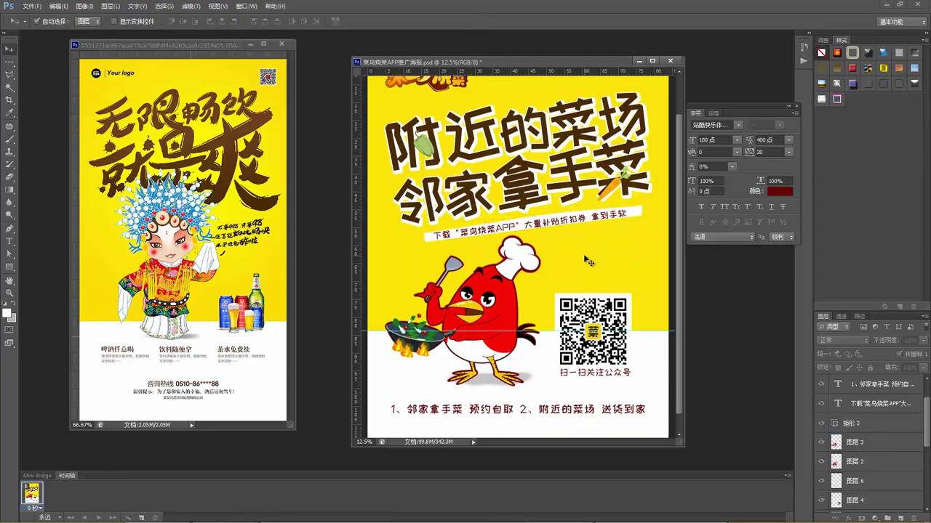
key(z)
alt+click(522, 391)
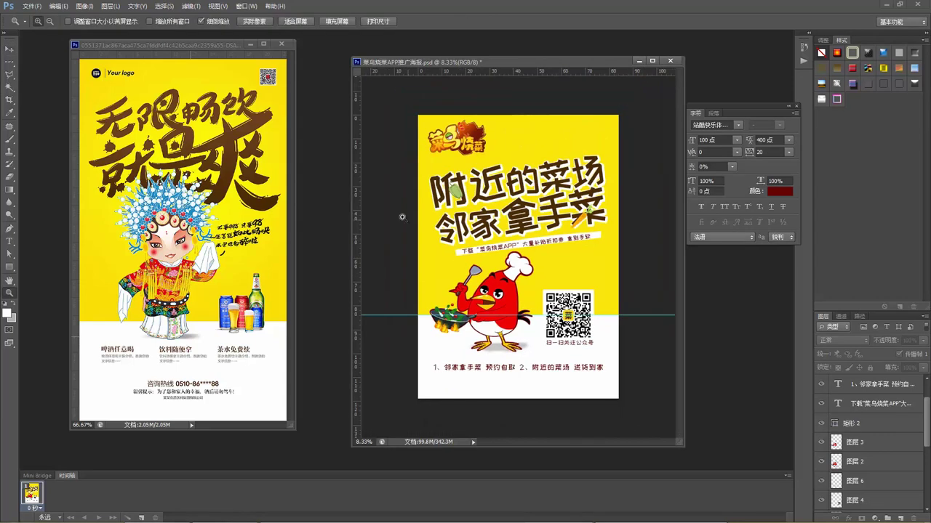
key(v)
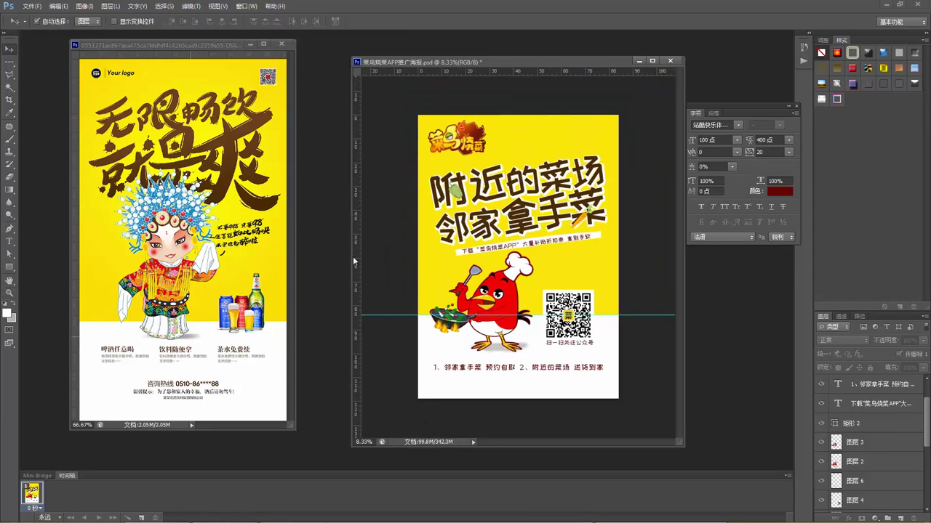
click(500, 331)
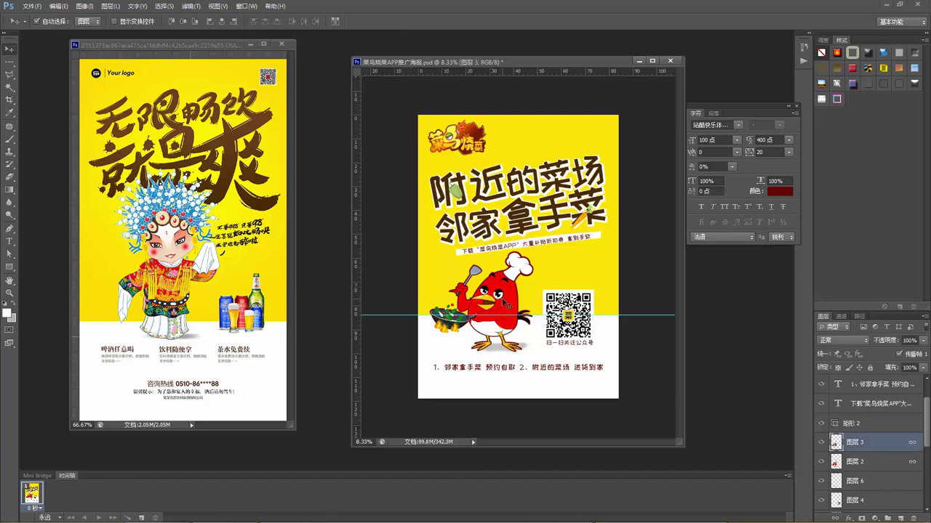
shift+click(506, 354)
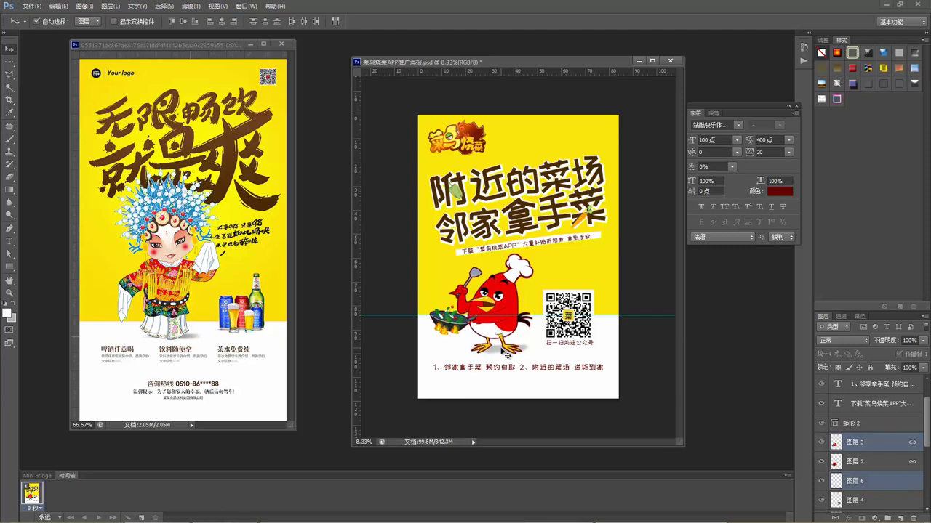
click(603, 339)
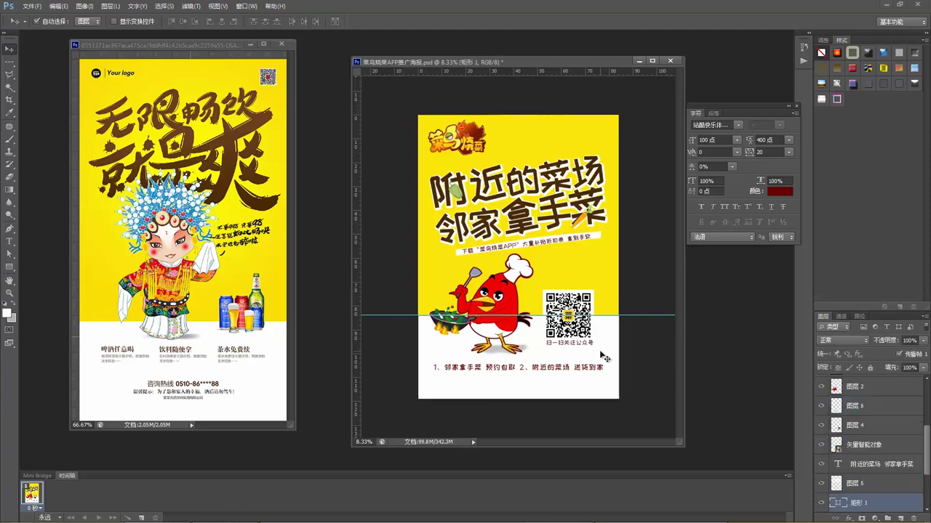
drag(604, 356, 576, 340)
key(ctrl+z)
Select the QR code with its 扫一扫关注公众号 caption and nudge them slightly down
drag(602, 347, 553, 343)
key(shift+Down)
key(shift+Down)
key(shift+Down)
key(shift+Down)
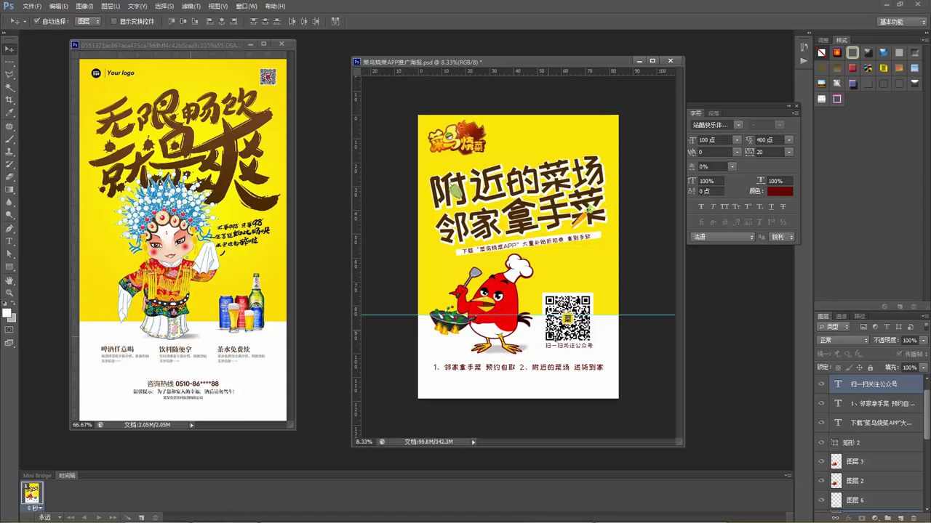
Nudge the numbered services line slightly to the left and set its font to 方正大标宋简体
click(507, 368)
drag(504, 368, 501, 368)
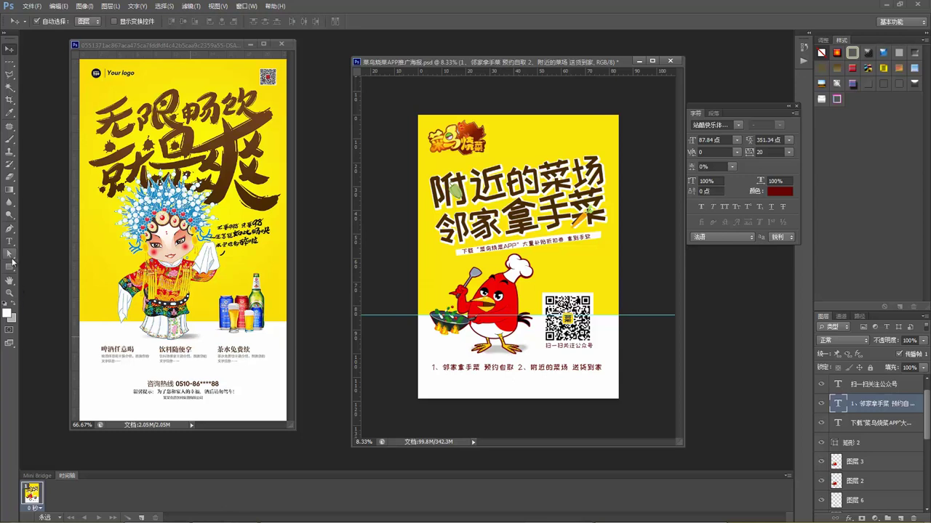
click(9, 240)
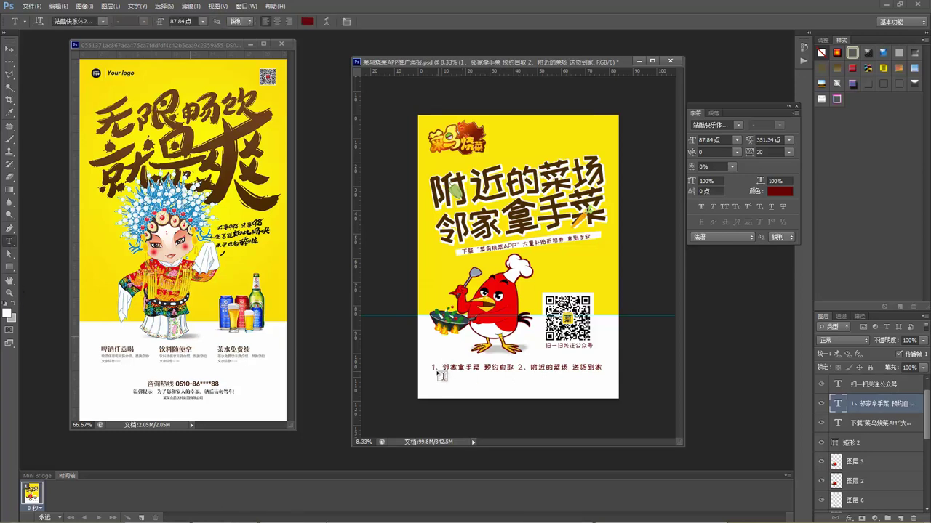
drag(432, 368, 599, 362)
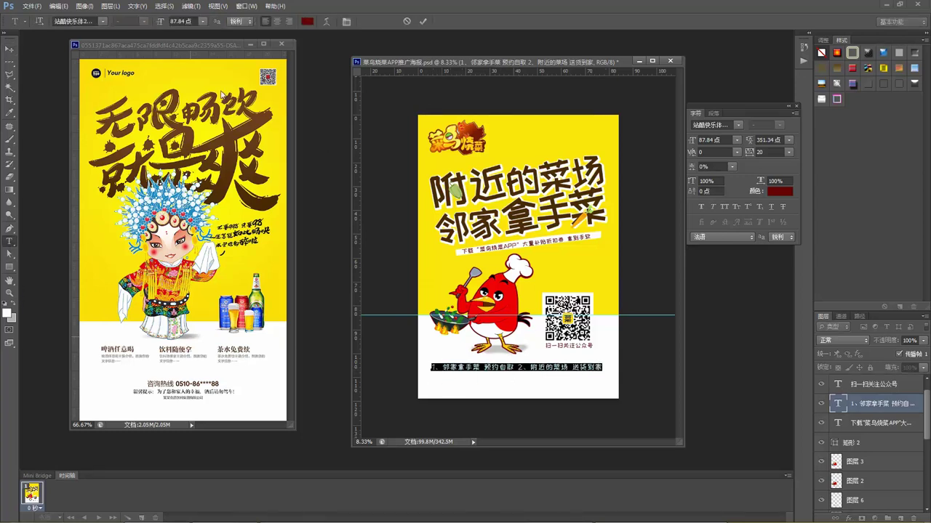
click(104, 22)
scroll(194, 140, up, 8)
drag(195, 141, 195, 55)
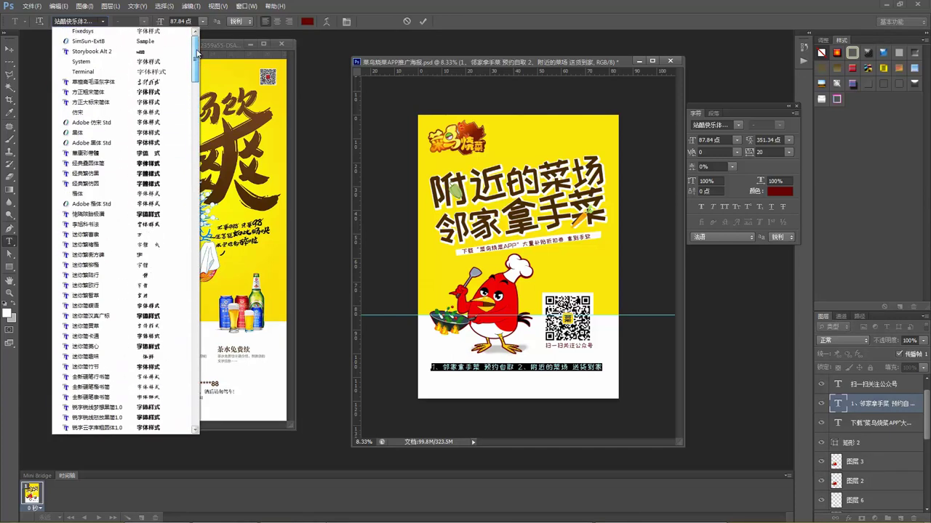
click(156, 102)
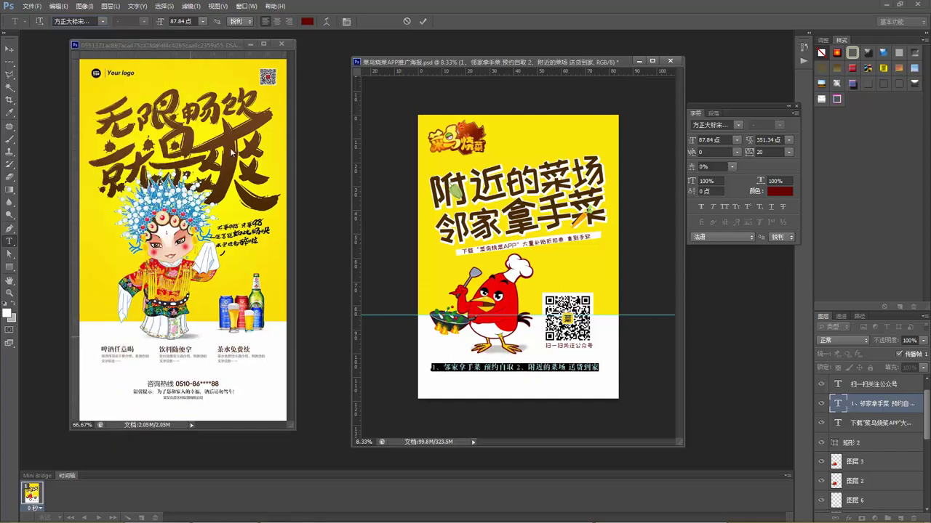
Change the text color of the whole numbered services line beneath the mascot from dark red to black
click(518, 367)
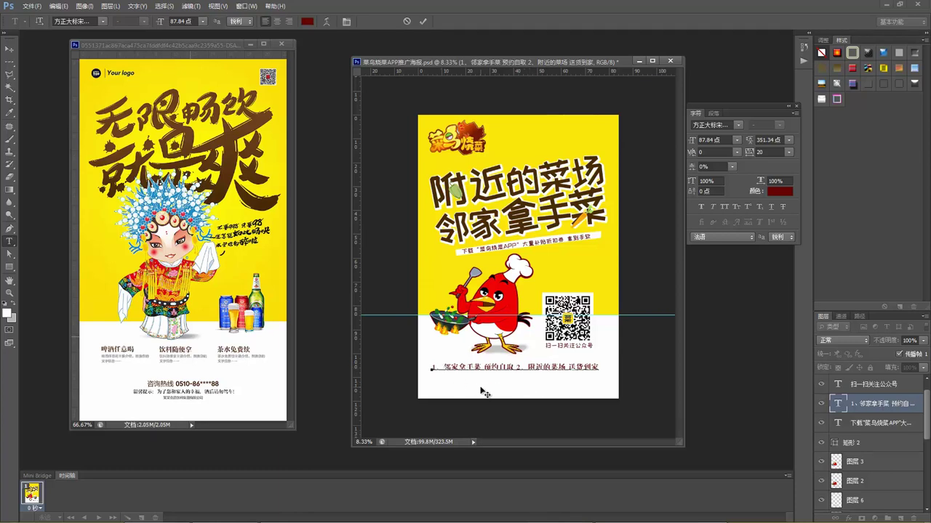
click(433, 367)
drag(432, 367, 612, 374)
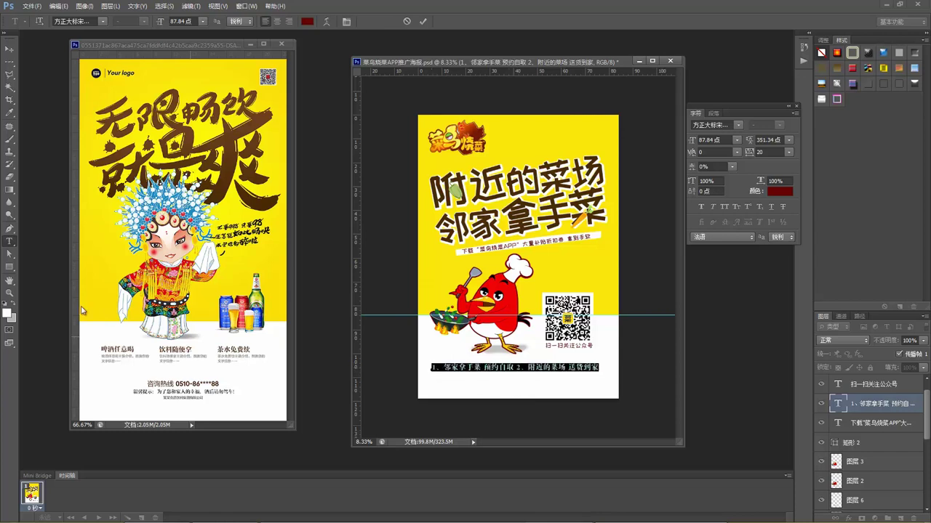
click(11, 315)
drag(166, 323, 175, 407)
click(281, 269)
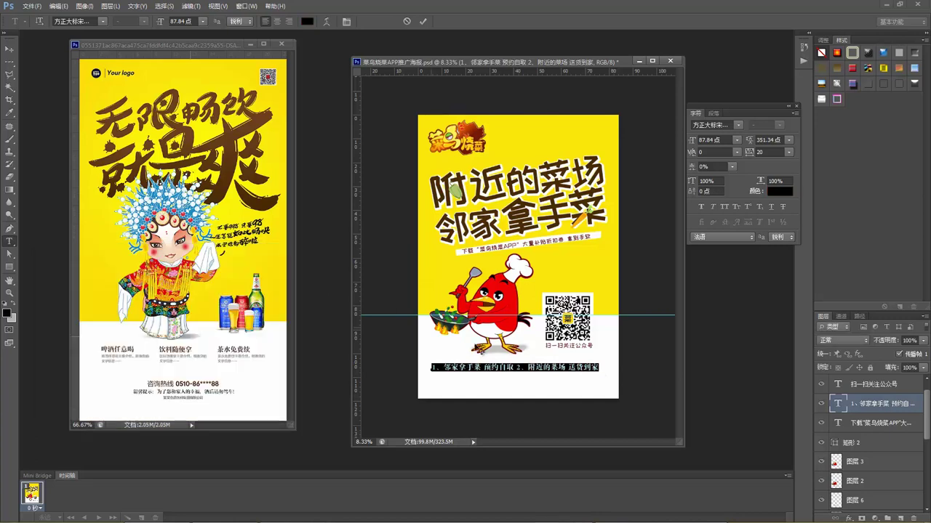
click(518, 367)
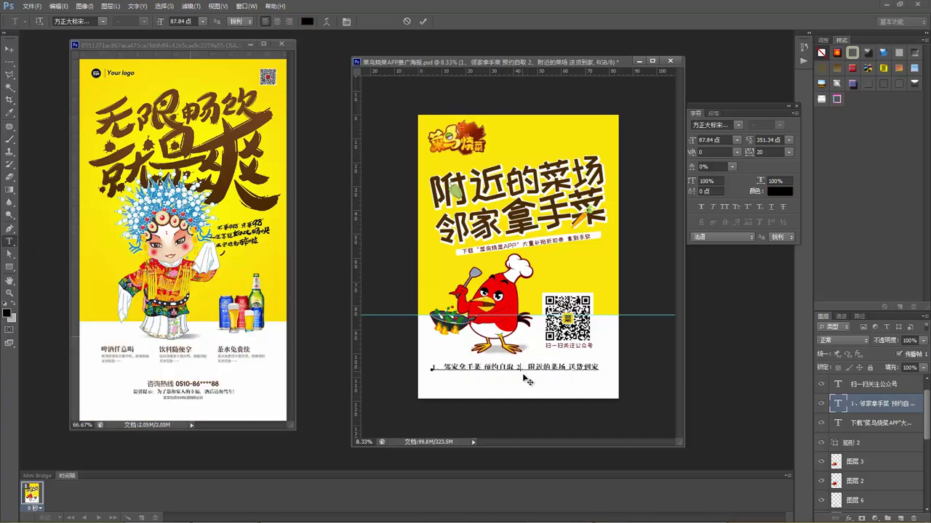
click(10, 49)
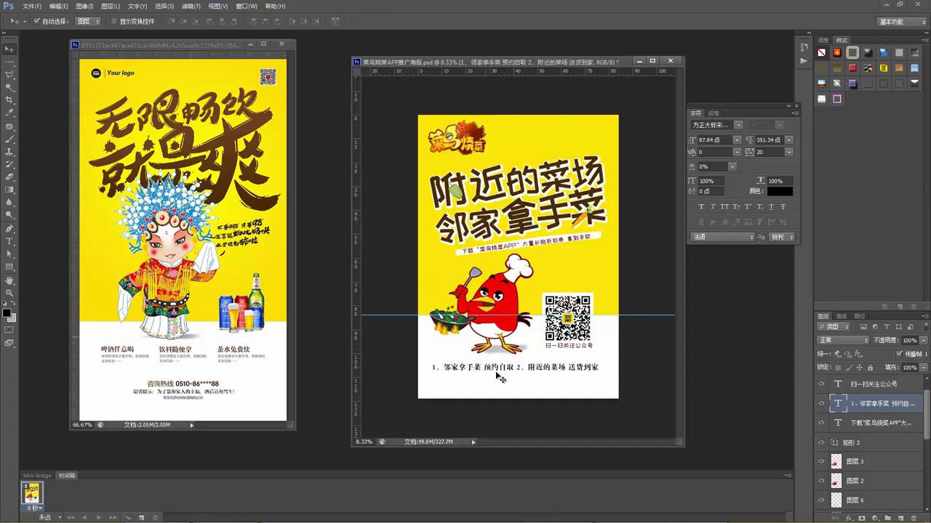
Duplicate the numbered services line, placing the copy directly below the original near the poster's lower edge
drag(526, 376, 543, 387)
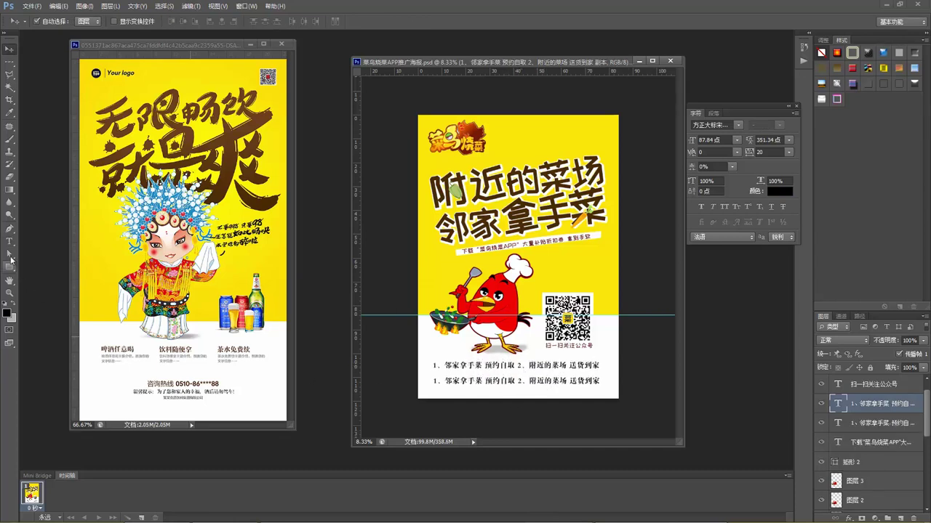
click(10, 240)
drag(434, 381, 608, 391)
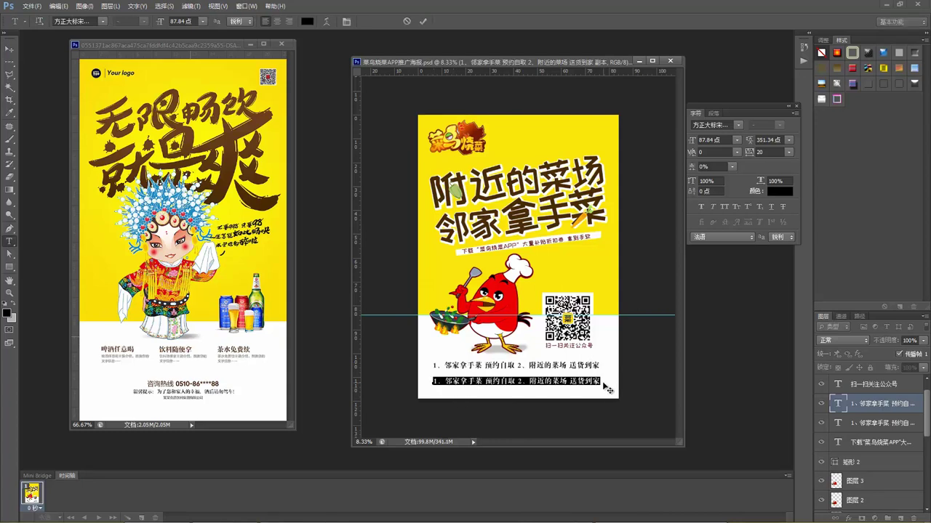
click(9, 48)
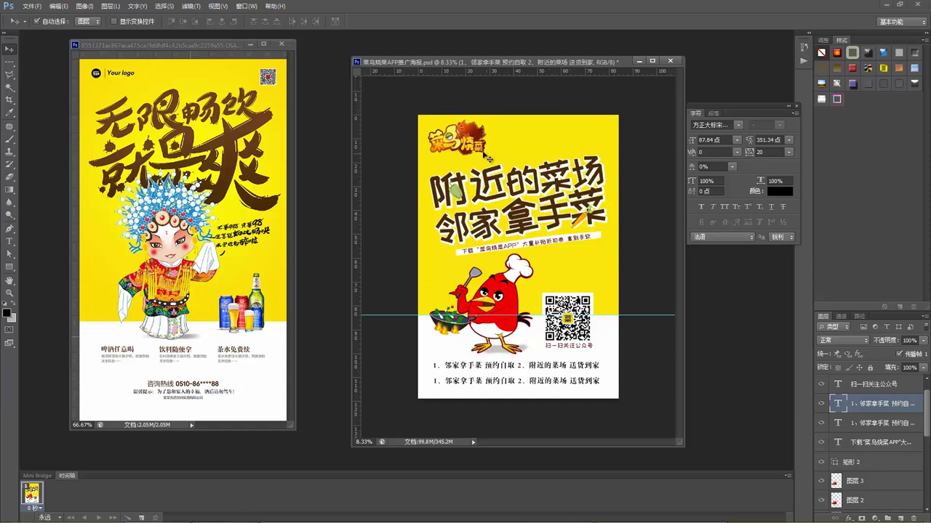
Scale the 菜鸟烧菜 logo down slightly in its corner and move the horizontal guide up off the poster
drag(477, 147, 459, 137)
key(ctrl+t)
key(Return)
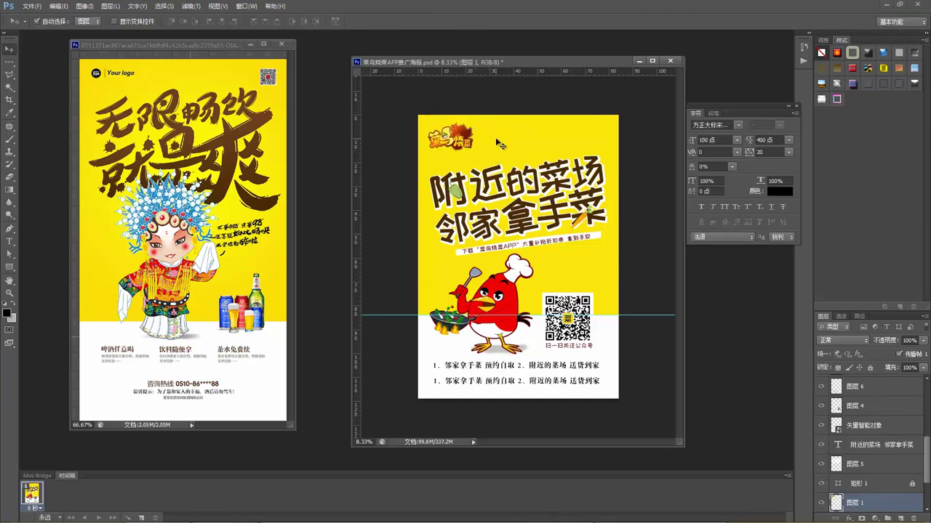
click(497, 143)
drag(469, 316, 480, 84)
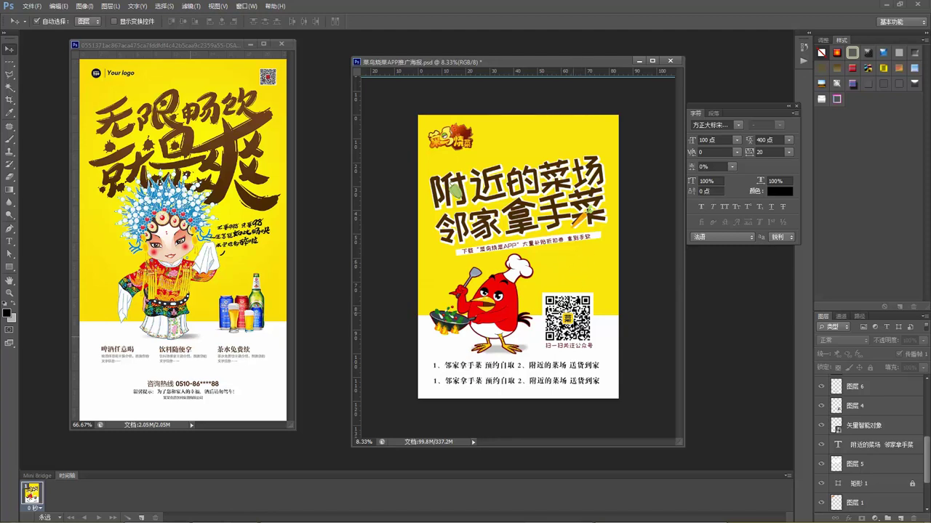
click(561, 369)
key(ctrl+t)
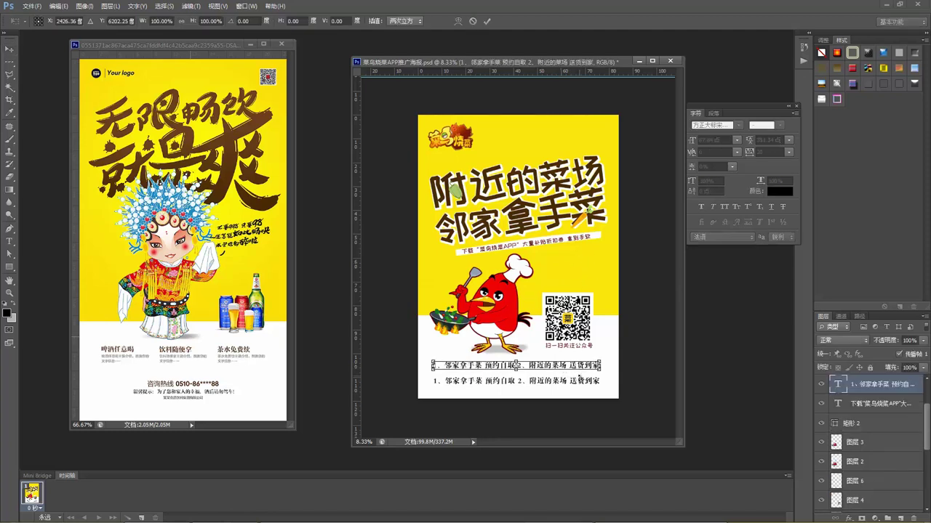
key(Return)
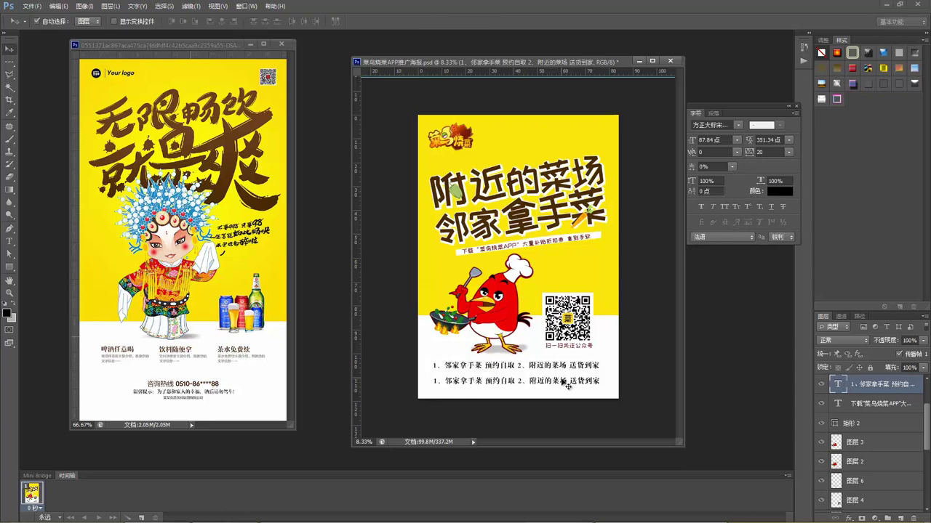
Scale the duplicated services line down around its center into small print and nudge both services lines slightly down
key(ctrl+t)
drag(602, 376, 564, 390)
key(Return)
key(shift+Down)
key(shift+Down)
key(shift+Down)
key(shift+Down)
key(shift+Down)
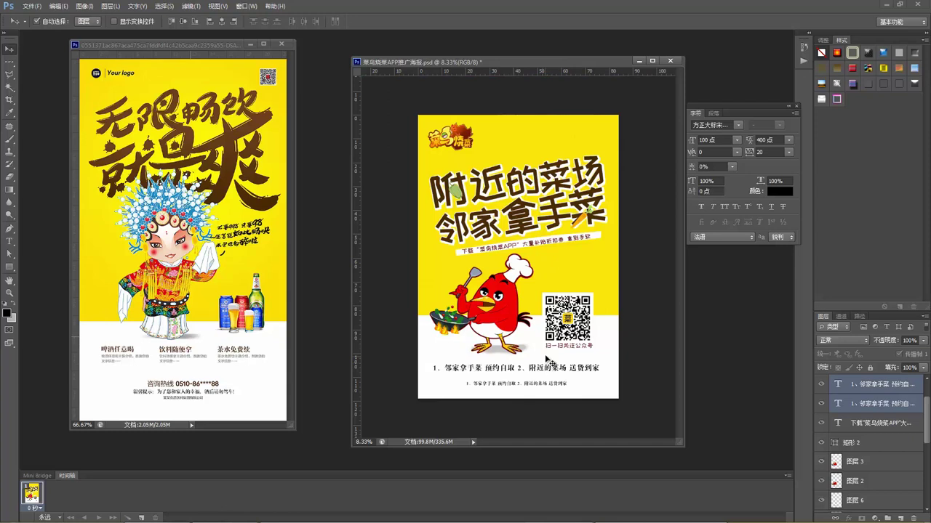
key(m)
drag(546, 365, 551, 373)
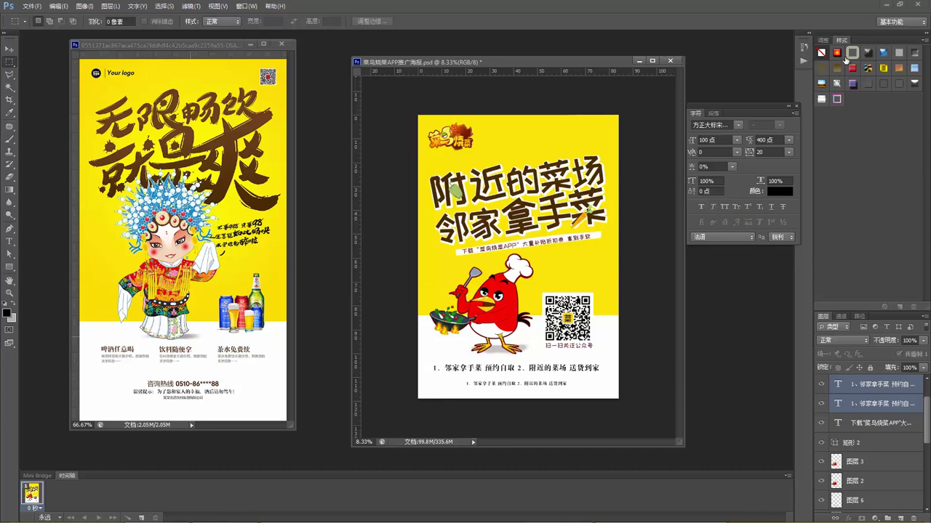
click(888, 6)
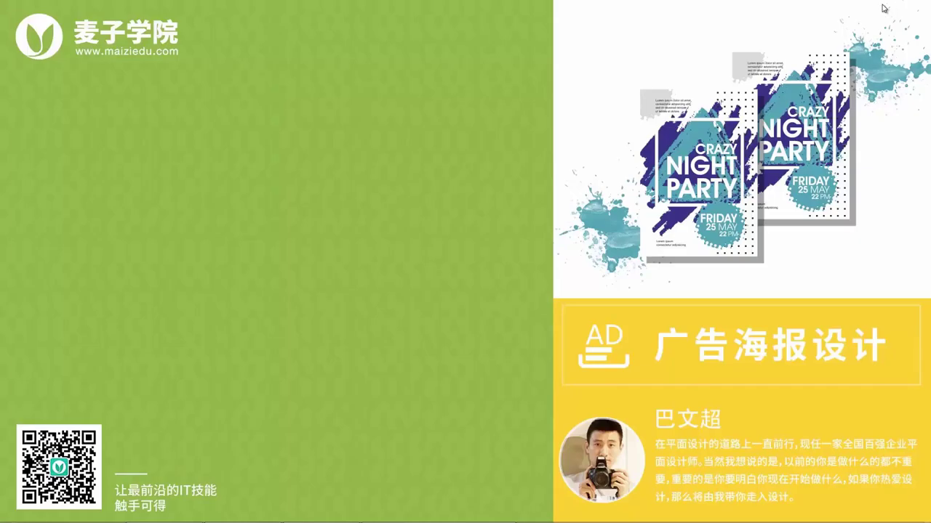